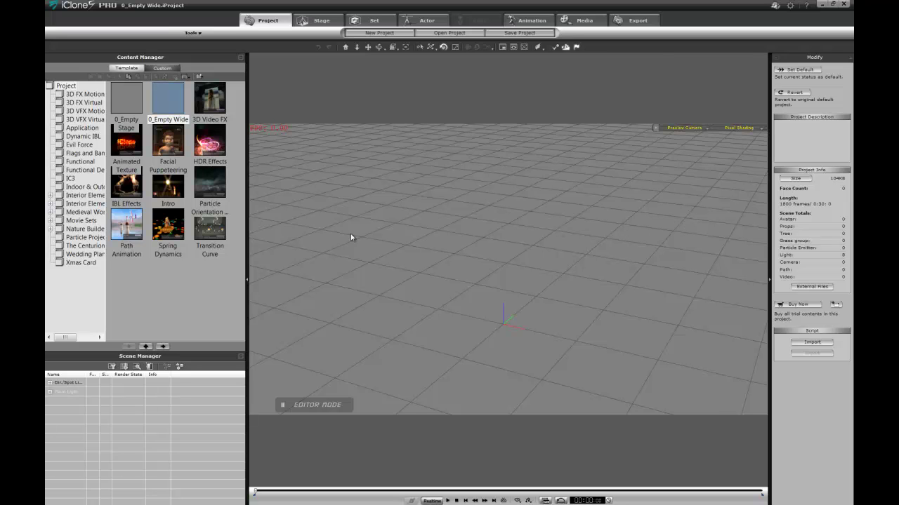
- Add a Box_001 prop to the scene and place a copy of it about 224 units along the Y axis
click(368, 20)
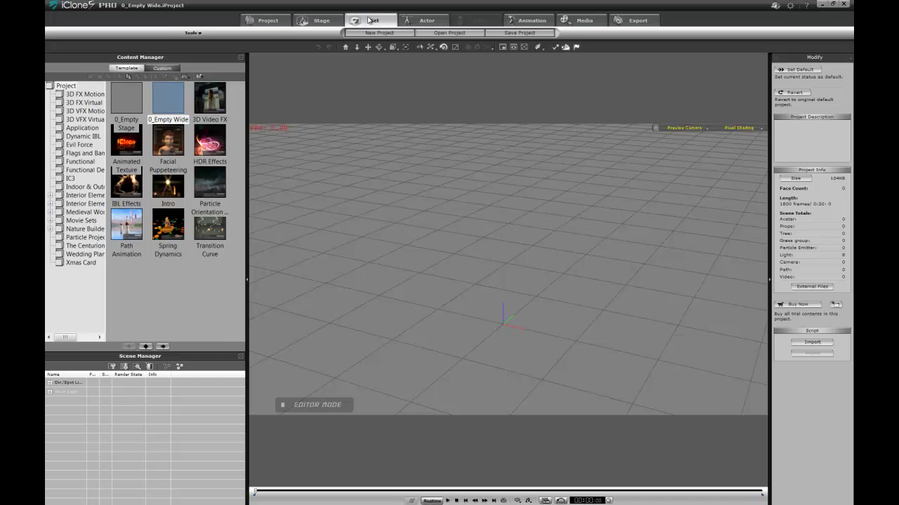
double_click(219, 144)
right_drag(681, 228, 557, 245)
scroll(460, 171, down, 3)
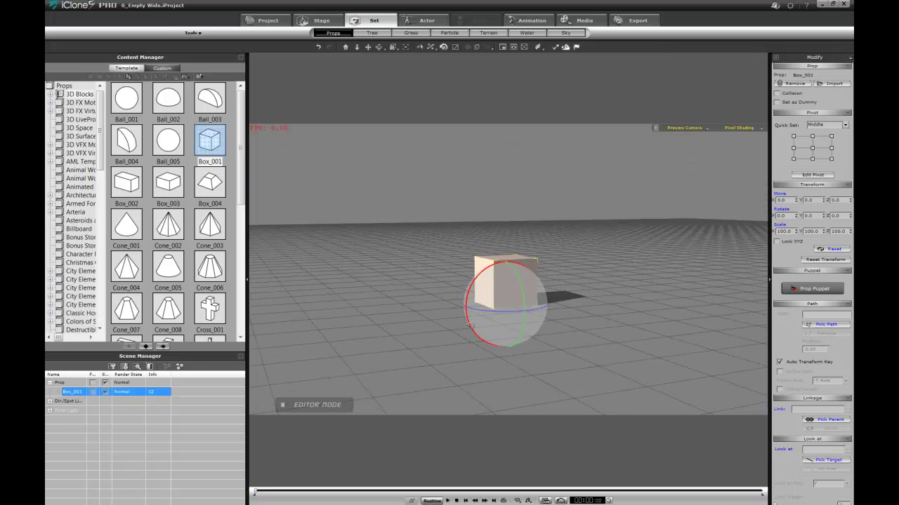
key(w)
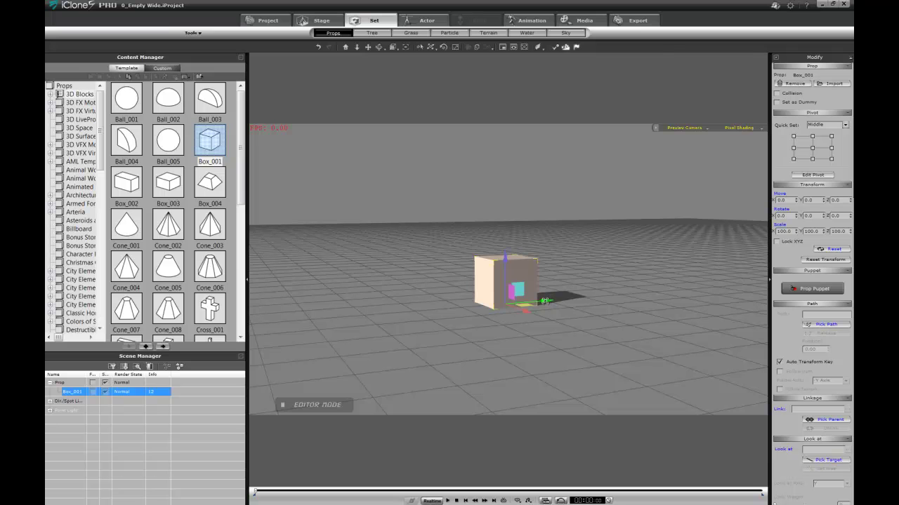
ctrl+drag(544, 300, 629, 295)
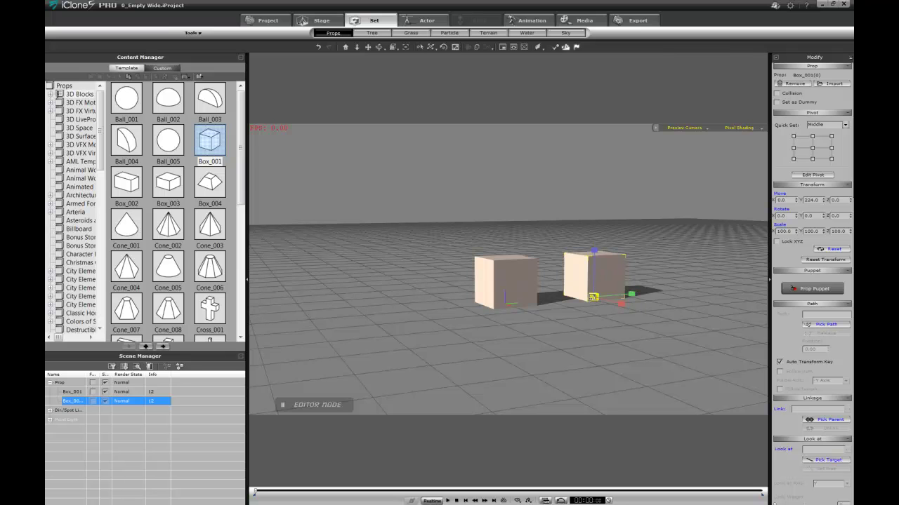
- Scale the copied box uniformly to about 19.6, and set its Z scale to 100 to form a thin post
drag(593, 297, 578, 432)
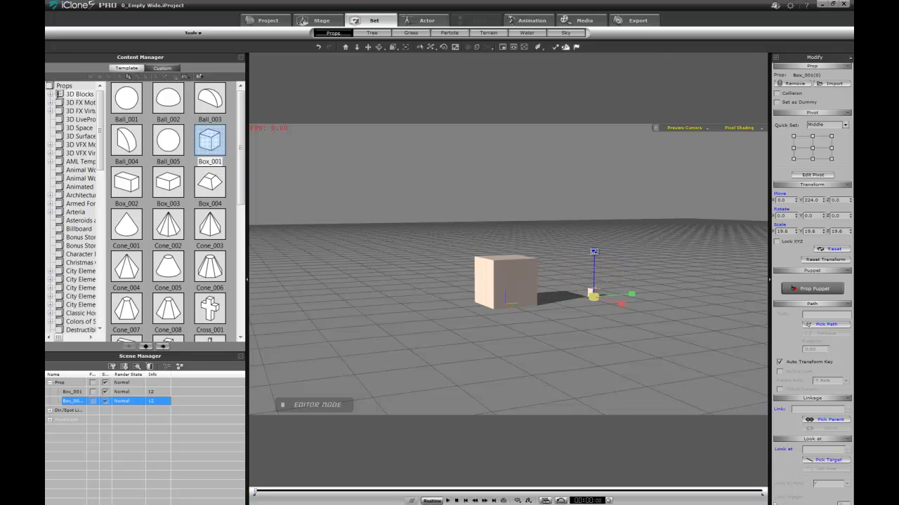
drag(594, 250, 596, 122)
right_drag(617, 272, 572, 251)
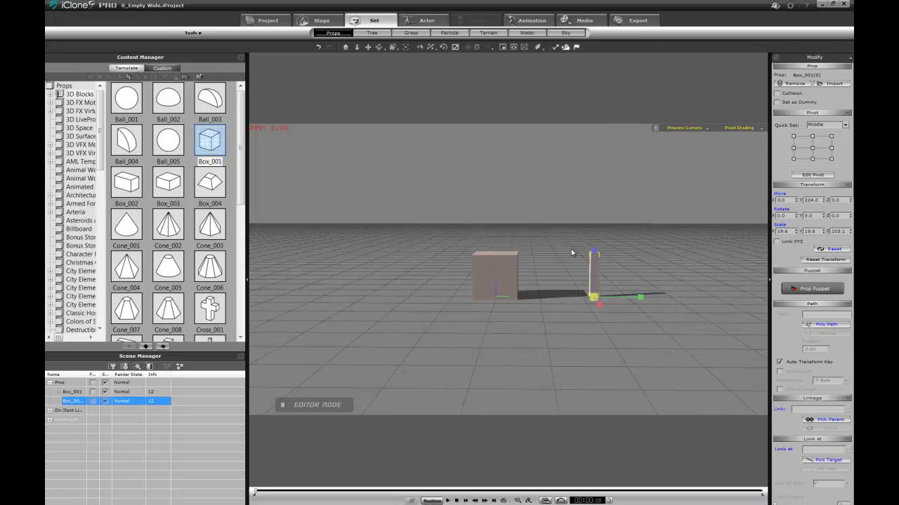
double_click(844, 233)
text(100.)
key(Return)
- Lock the XYZ scale of the original box and scale it to 200
middle_drag(520, 198, 533, 242)
right_drag(534, 242, 526, 284)
click(498, 275)
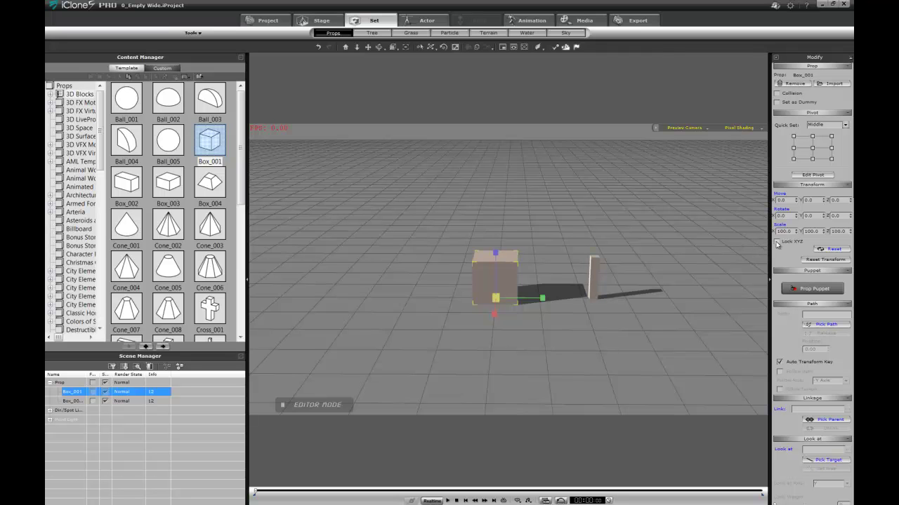
click(776, 241)
double_click(785, 232)
text(200)
key(Return)
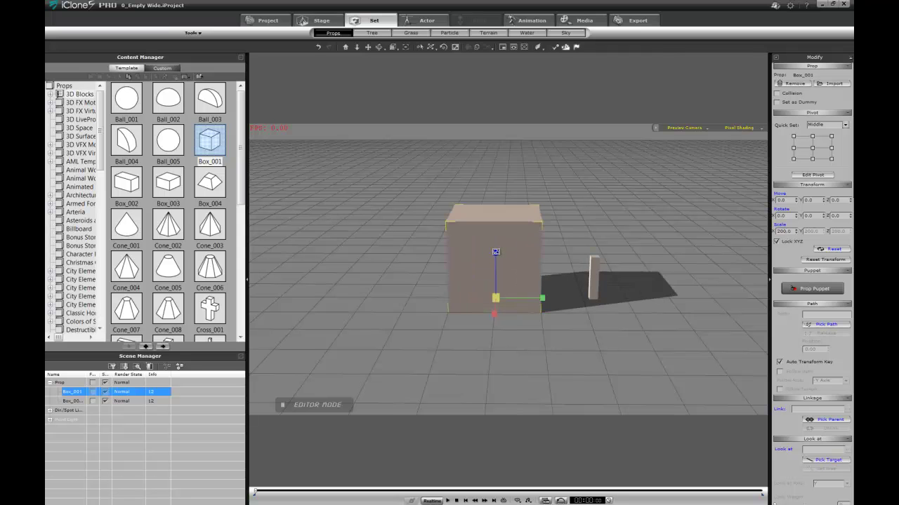
- Flatten the enlarged box to a Z scale of about 32
drag(496, 252, 507, 406)
right_drag(524, 229, 535, 191)
mouse_move(535, 191)
middle_down()
mouse_move(578, 233)
mouse_move(527, 177)
middle_up()
scroll(569, 202, up, 2)
right_drag(527, 177, 369, 245)
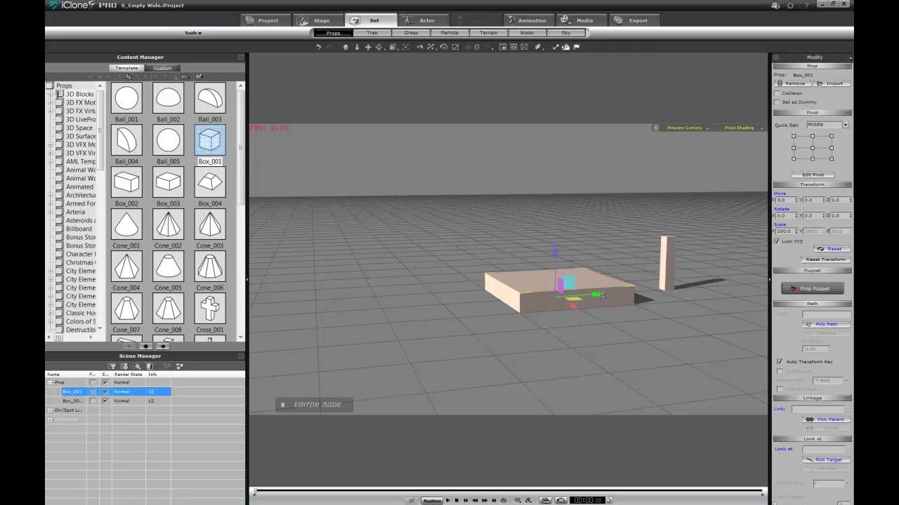
- Duplicate the flattened box, reset the copy's transform, and move it to about Y -300
shift+drag(599, 294, 423, 307)
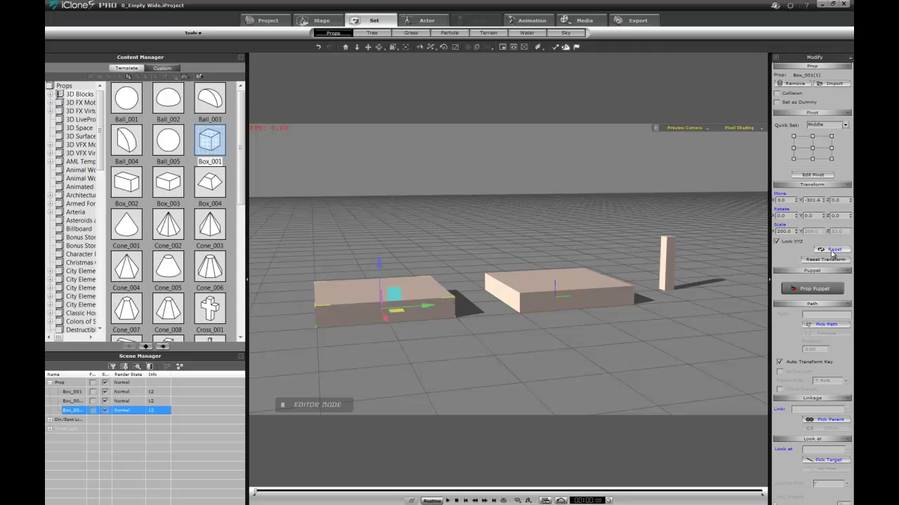
click(831, 251)
drag(598, 294, 425, 306)
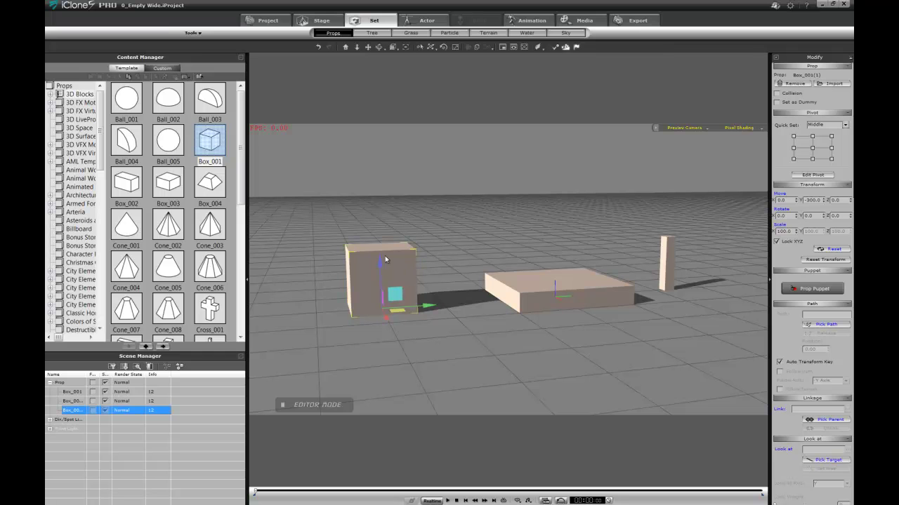
- Attach the reset cube to the flattened box as its parent
middle_drag(426, 252, 334, 251)
right_click(370, 274)
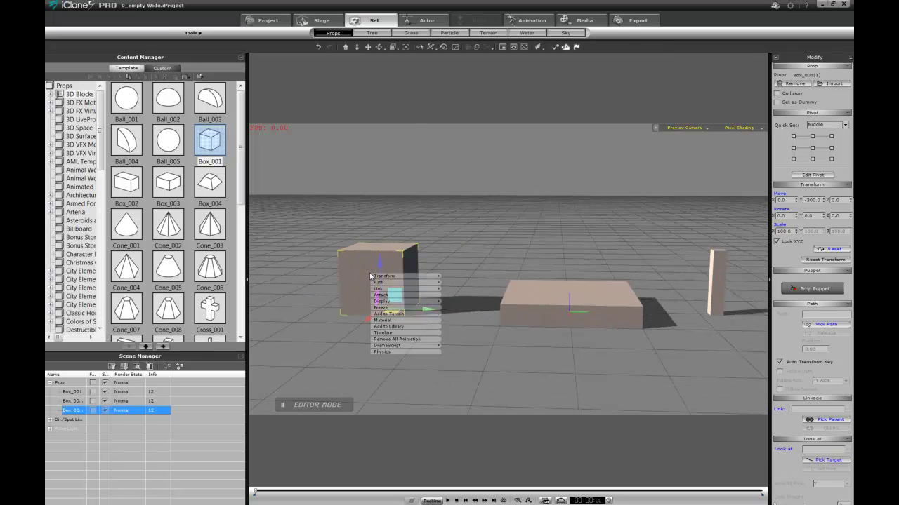
click(409, 295)
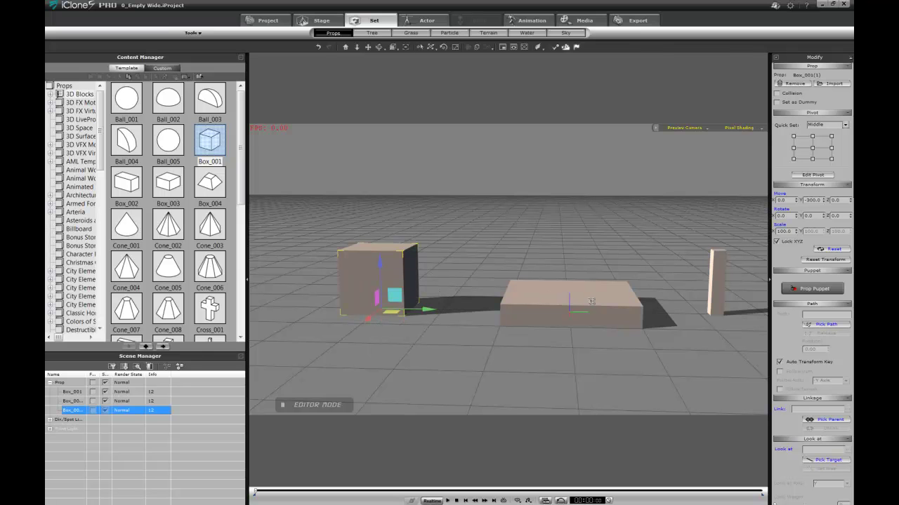
click(591, 301)
- Rotate the attached cube to about 355.8 degrees on the X axis, and undo the rotation
right_drag(459, 299, 399, 278)
click(399, 278)
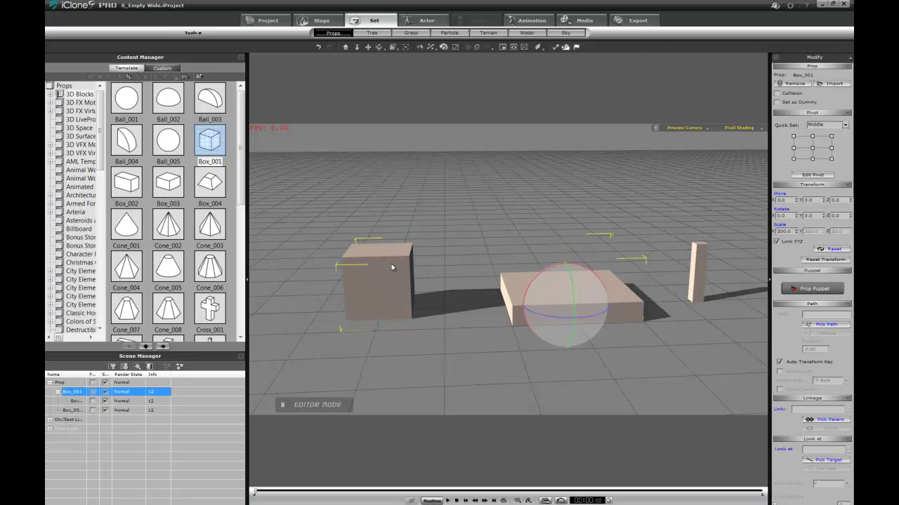
click(391, 264)
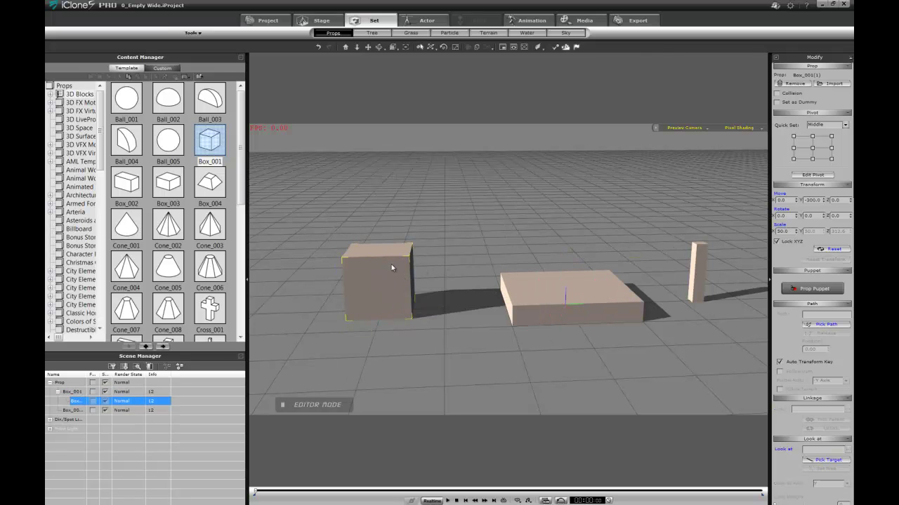
click(391, 268)
key(e)
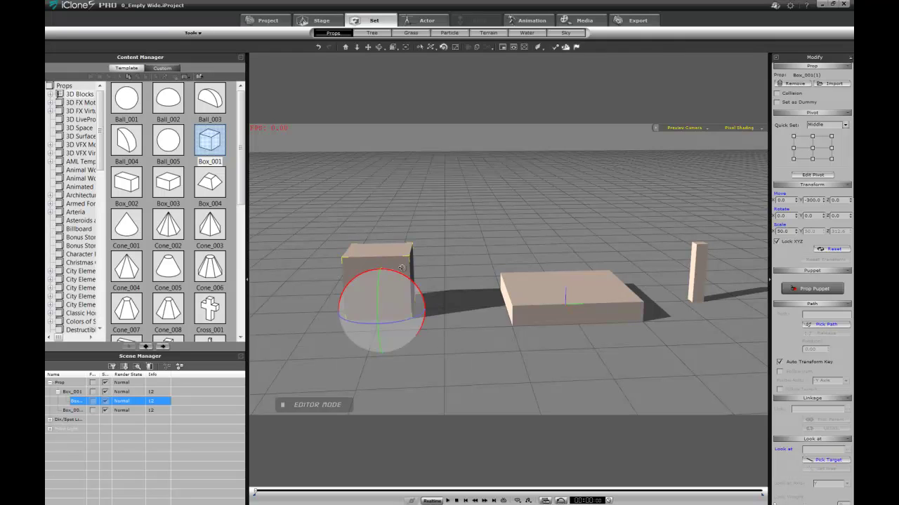
drag(399, 274, 394, 292)
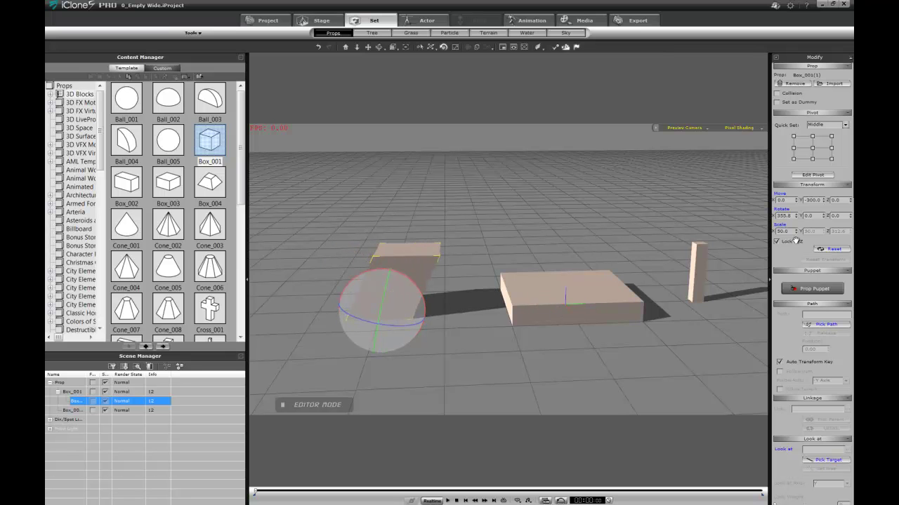
click(565, 318)
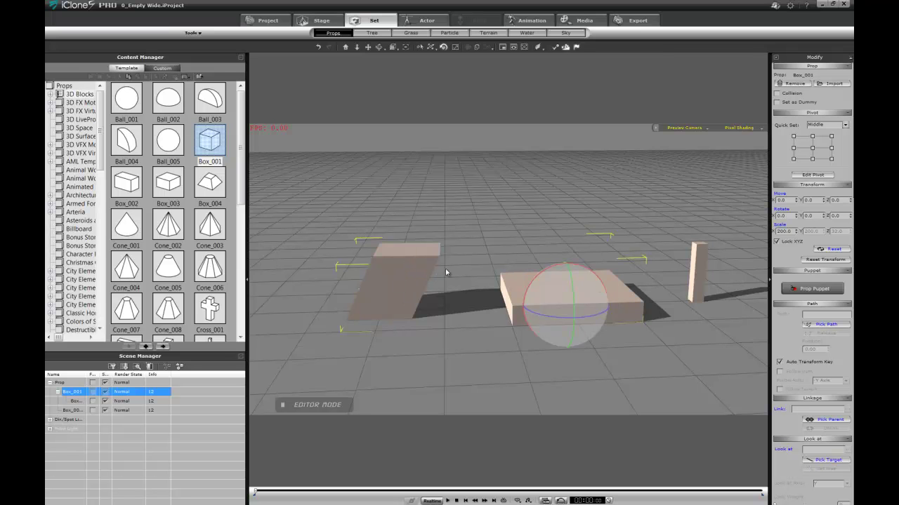
key(ctrl+z)
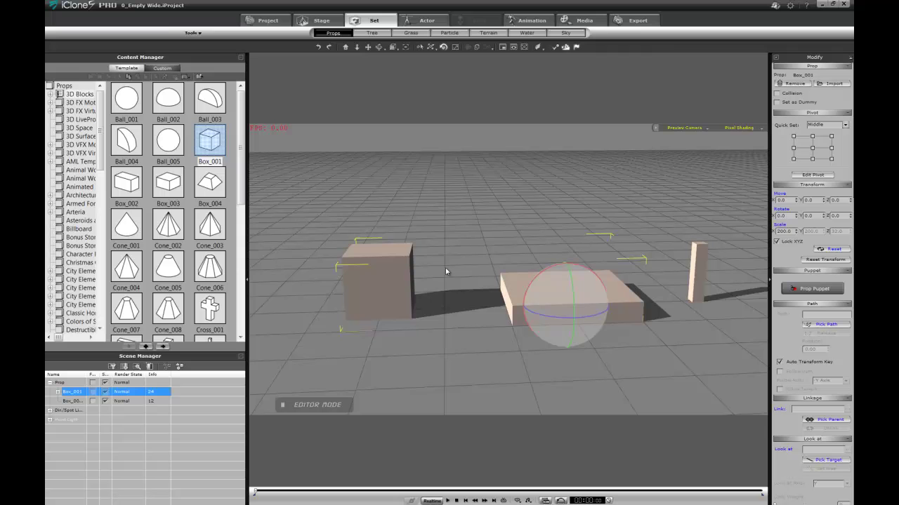
- Rotate the attached cube to about 17.2 degrees on the X axis
click(380, 308)
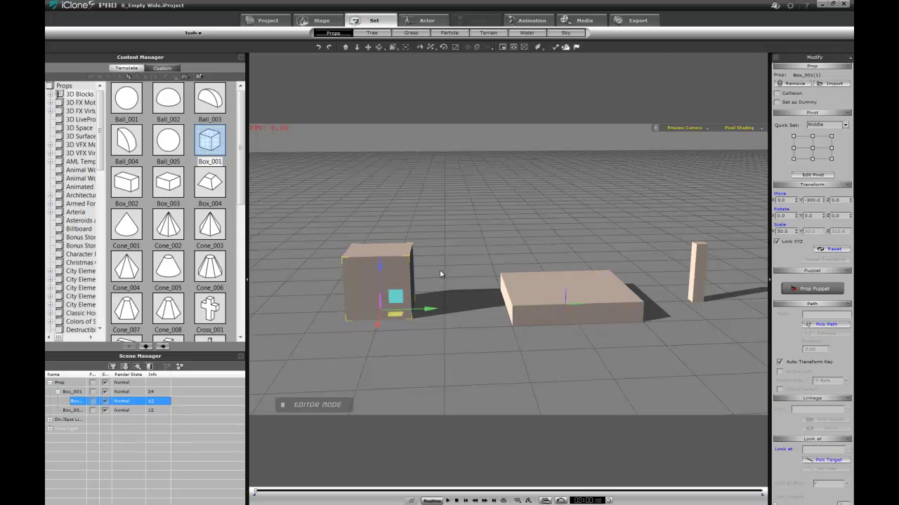
mouse_move(406, 279)
mouse_down()
mouse_move(421, 309)
mouse_move(402, 268)
mouse_move(408, 271)
mouse_up()
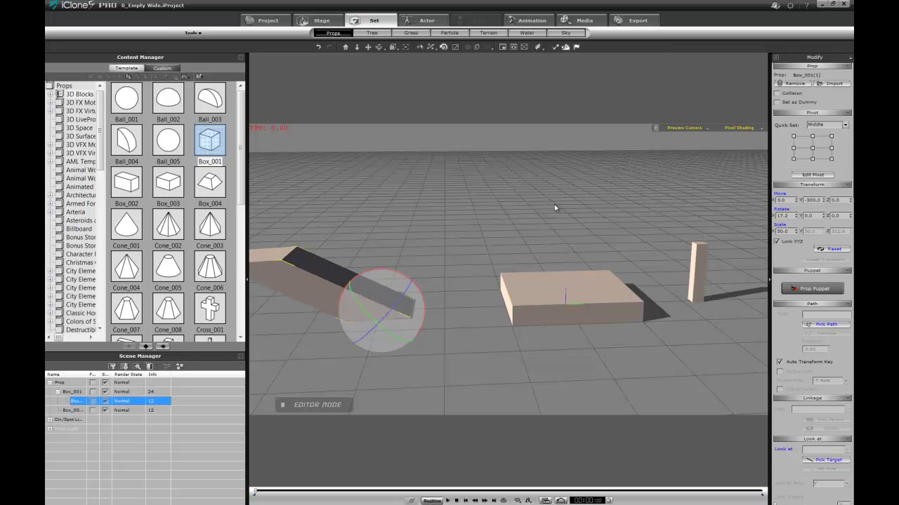
scroll(543, 207, down, 3)
right_drag(539, 325, 494, 315)
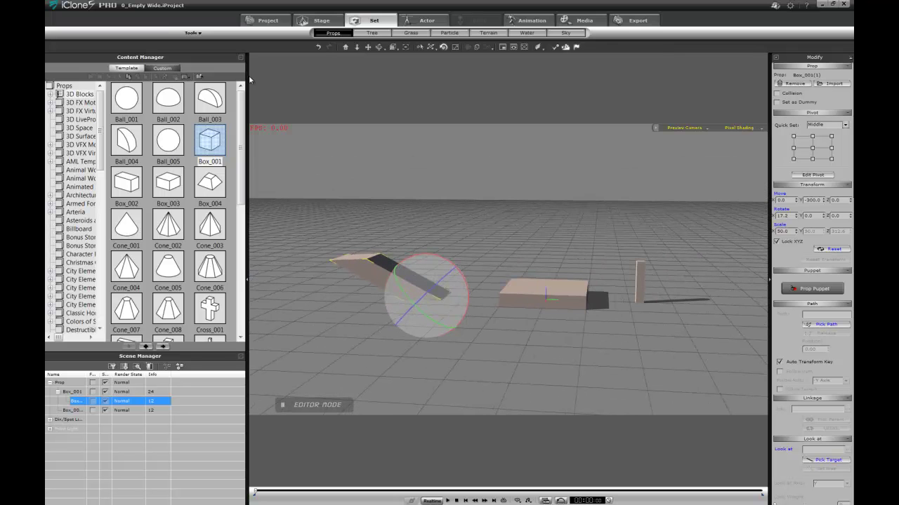
- Add another Box_001 prop and move it beyond the thin post to Y 400
double_click(221, 146)
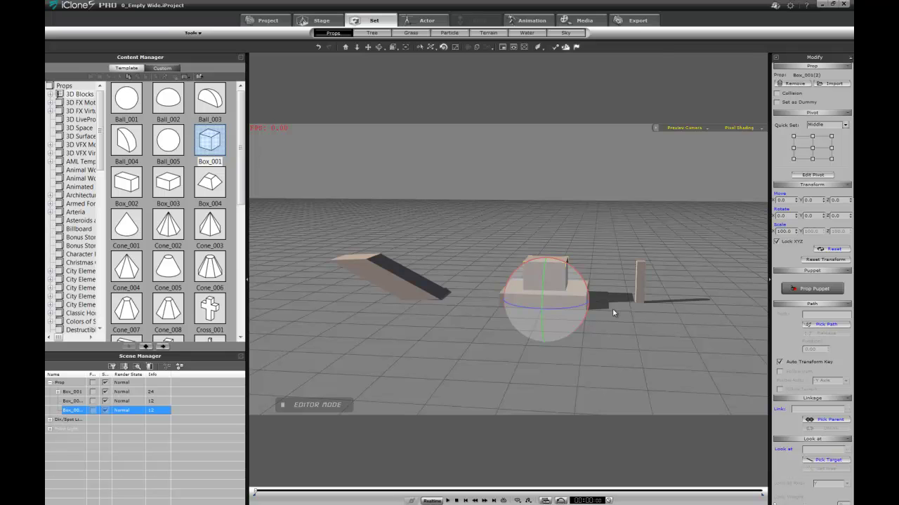
key(w)
drag(598, 303, 758, 306)
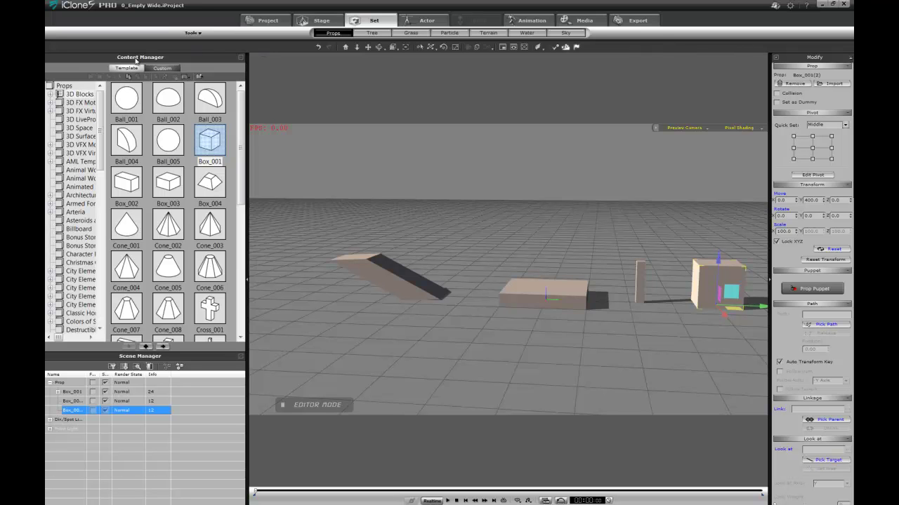
- Place a Plane_A prop from the 3D Surface category in front of the flattened box, and delete it
click(79, 137)
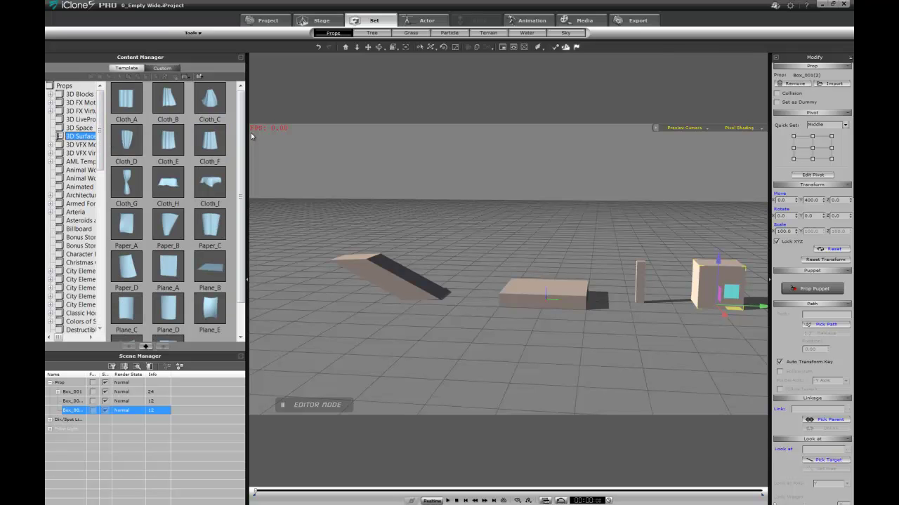
drag(162, 276, 536, 387)
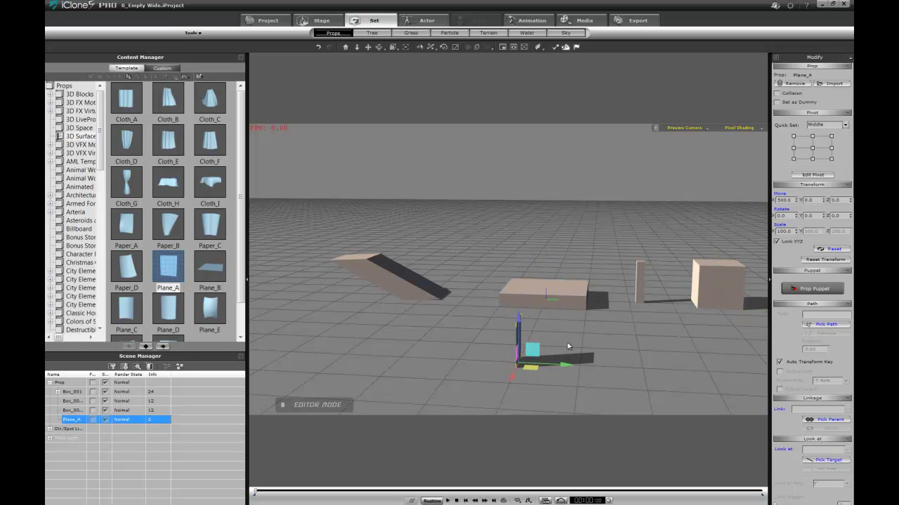
right_drag(602, 278, 657, 224)
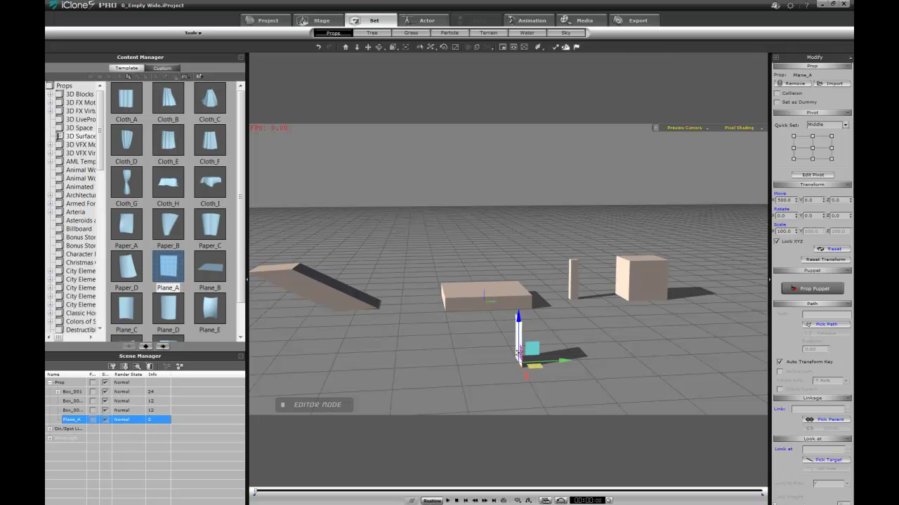
key(Delete)
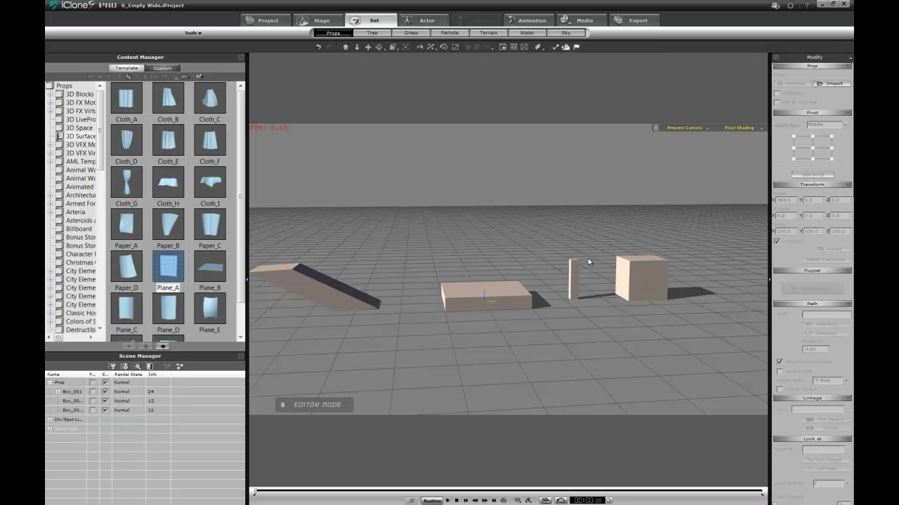
- Add the HelperProp from the Helper props category onto the flattened box
click(647, 270)
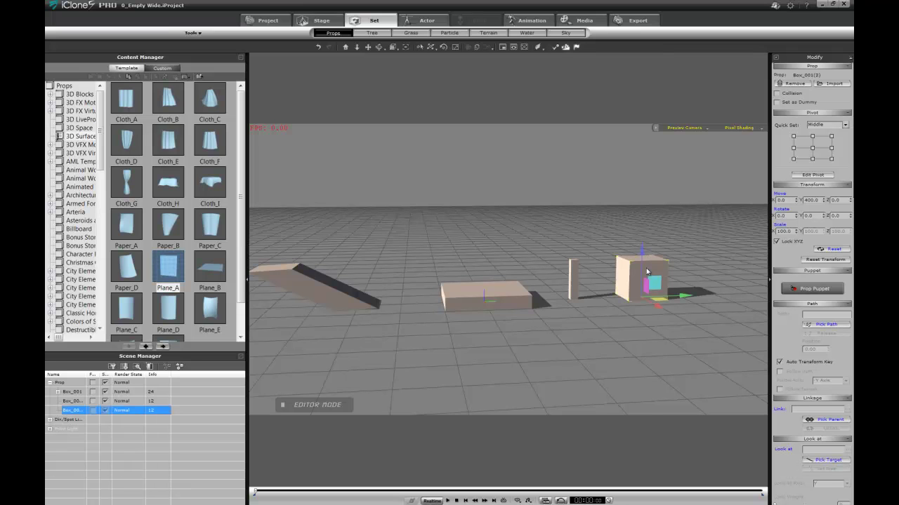
click(285, 21)
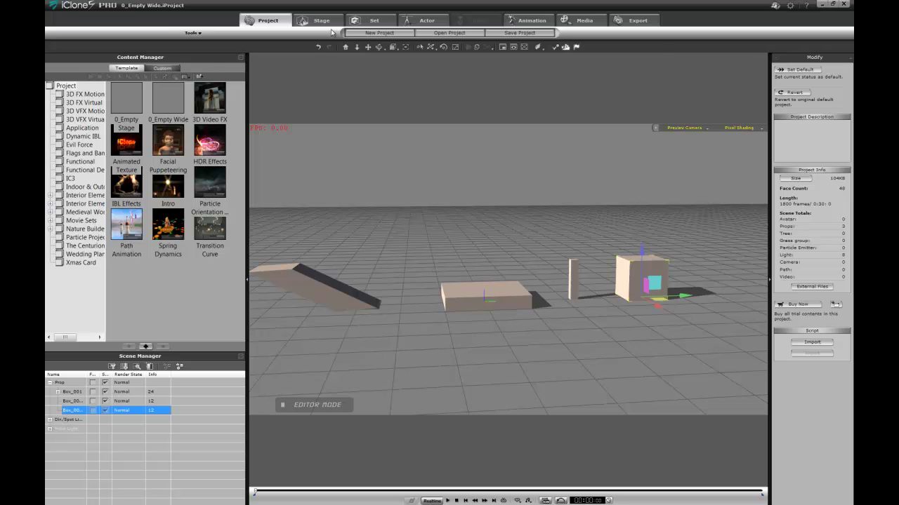
click(372, 21)
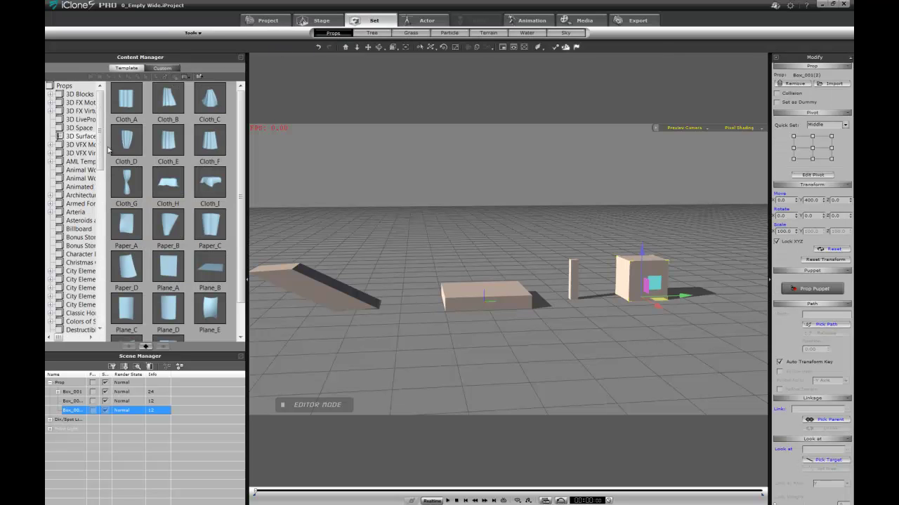
drag(101, 151, 102, 200)
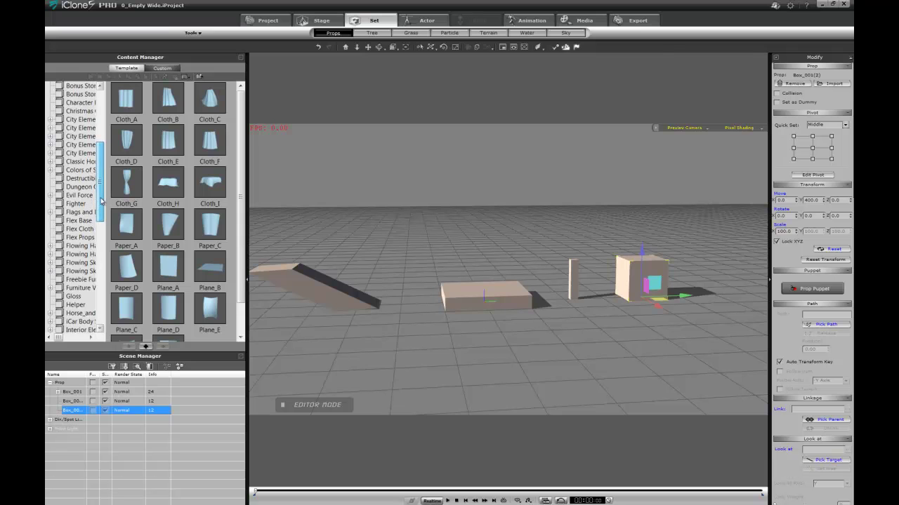
click(73, 304)
drag(125, 105, 481, 284)
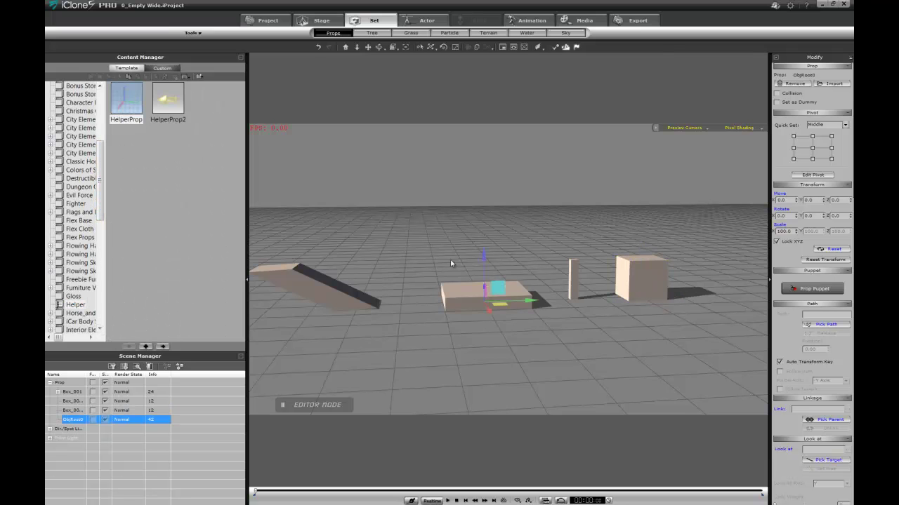
- Move the helper prop away from the flattened box to about X 300, Y 200
drag(528, 300, 613, 393)
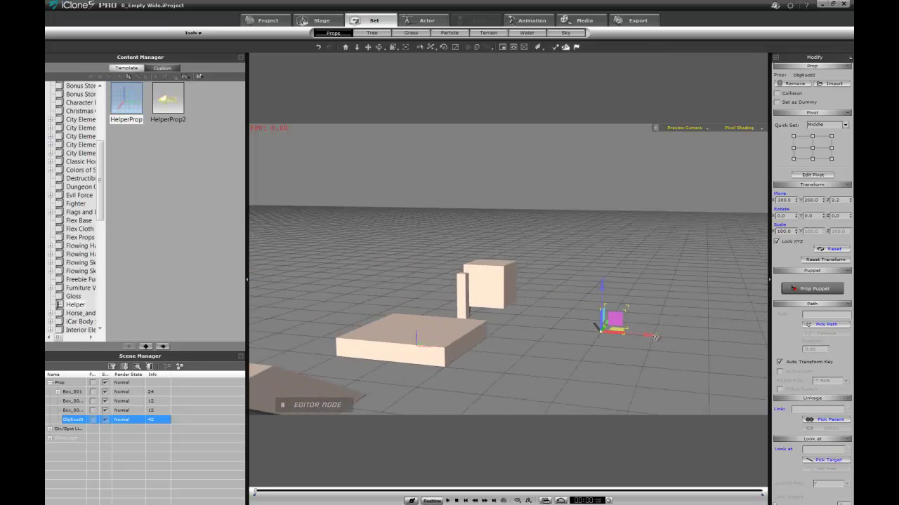
mouse_move(663, 338)
right_down()
mouse_move(668, 377)
mouse_move(665, 351)
right_up()
right_drag(540, 312, 514, 435)
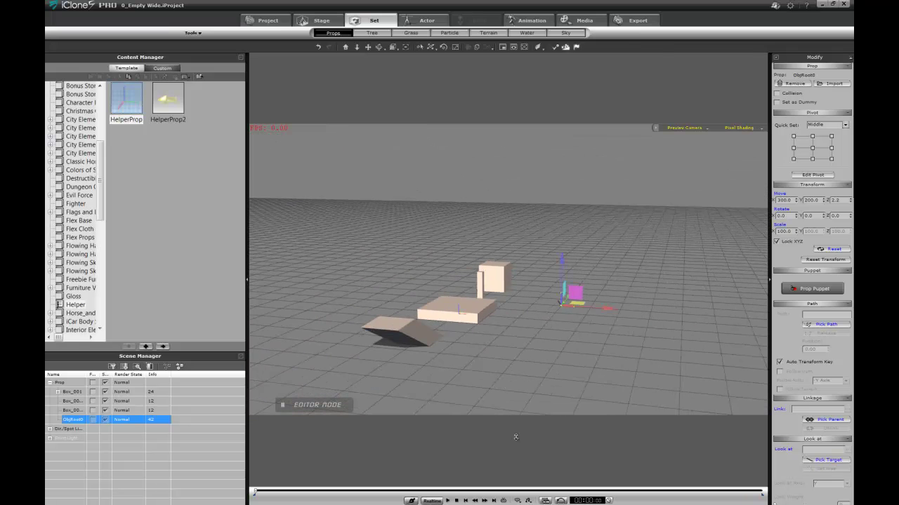
- Move the distorted child box to the far side of the flattened box at about X -300, Y 0
click(420, 339)
click(421, 339)
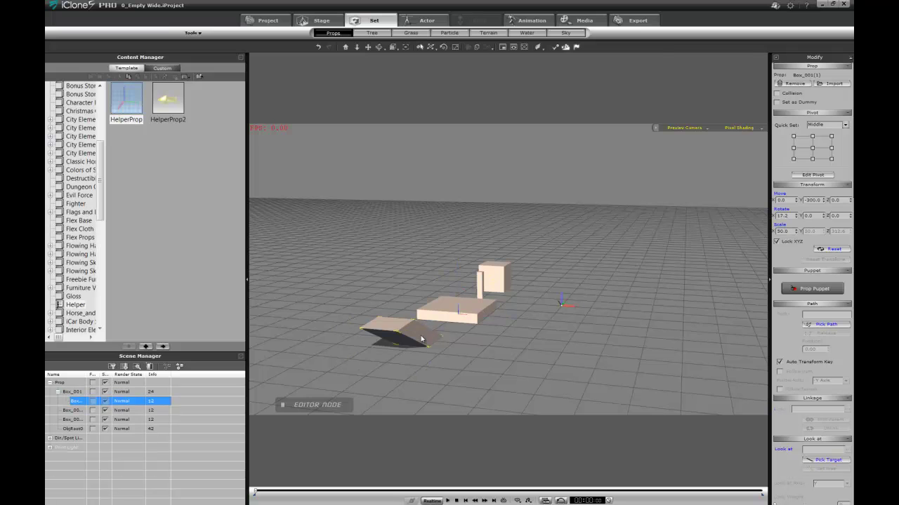
key(e)
key(w)
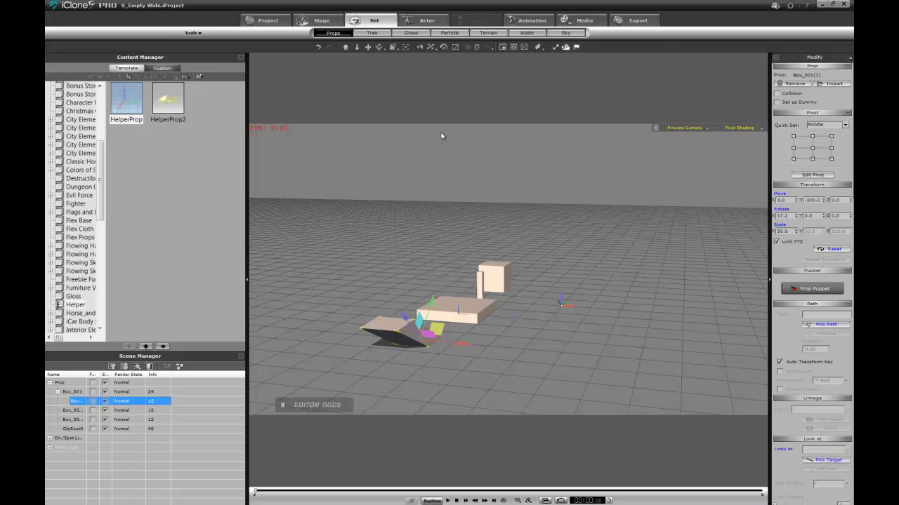
click(433, 47)
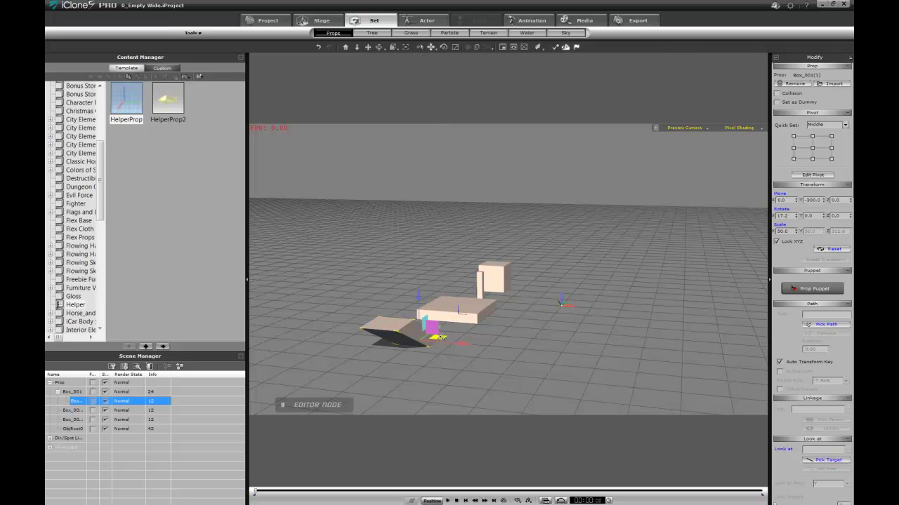
drag(436, 335, 384, 303)
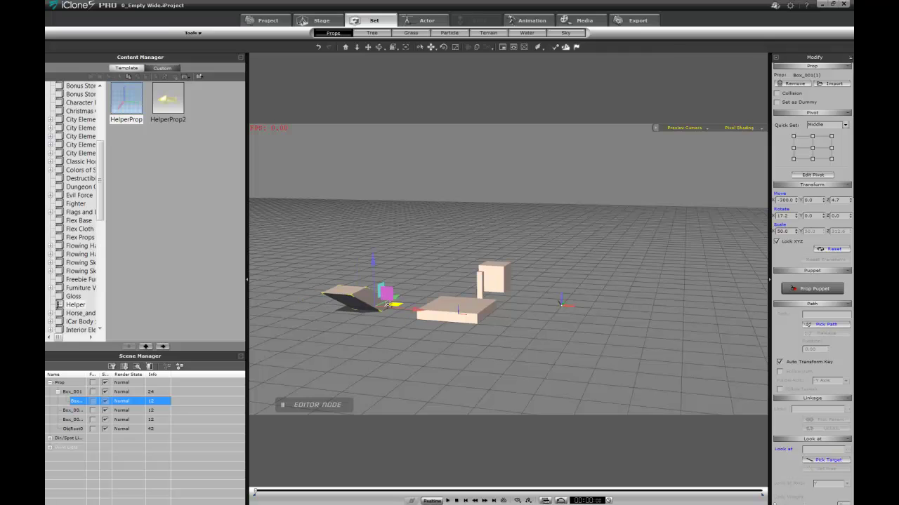
- Examine the distorted child box and its flattened parent from several angles
middle_drag(385, 309, 588, 275)
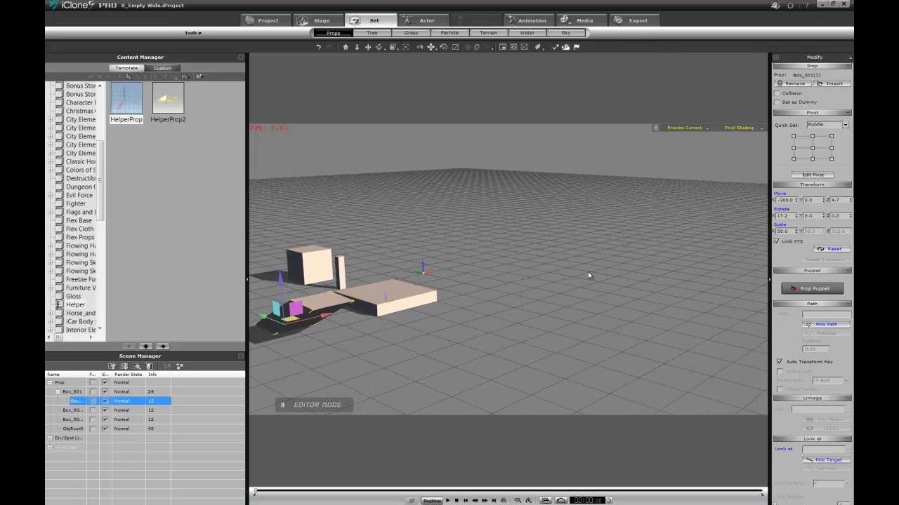
middle_drag(391, 302, 291, 333)
middle_drag(527, 329, 448, 319)
right_drag(448, 318, 513, 298)
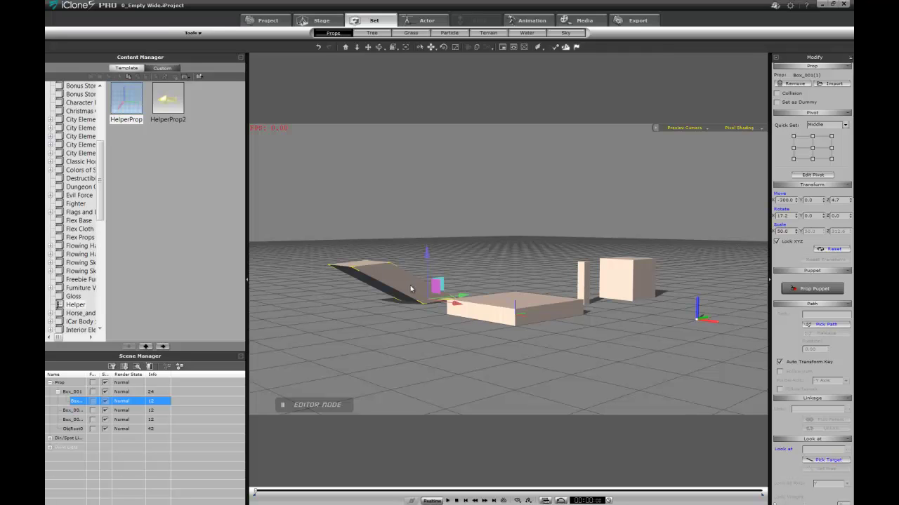
click(496, 311)
right_drag(441, 306, 576, 207)
scroll(575, 206, up, 1)
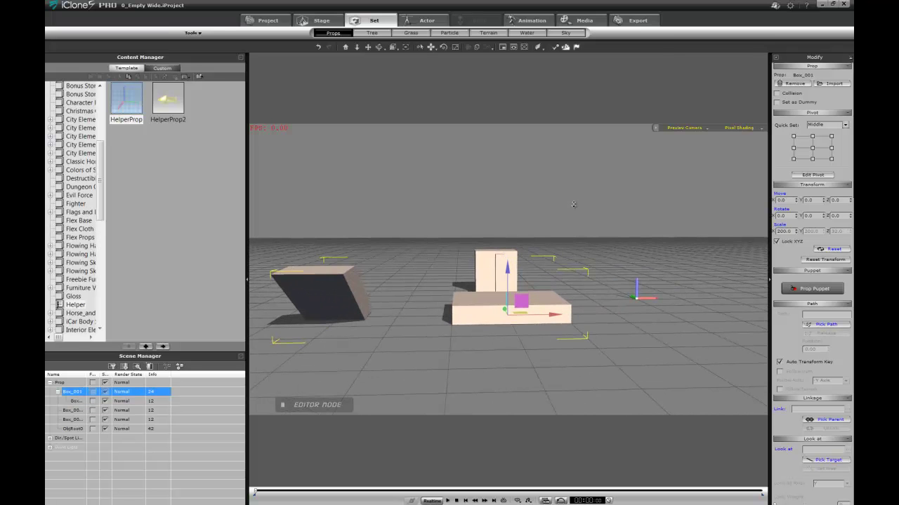
right_drag(373, 262, 722, 268)
- Move the undistorted cube behind the thin post to X 300, Y 0 and place a copy of it at X 500
click(577, 282)
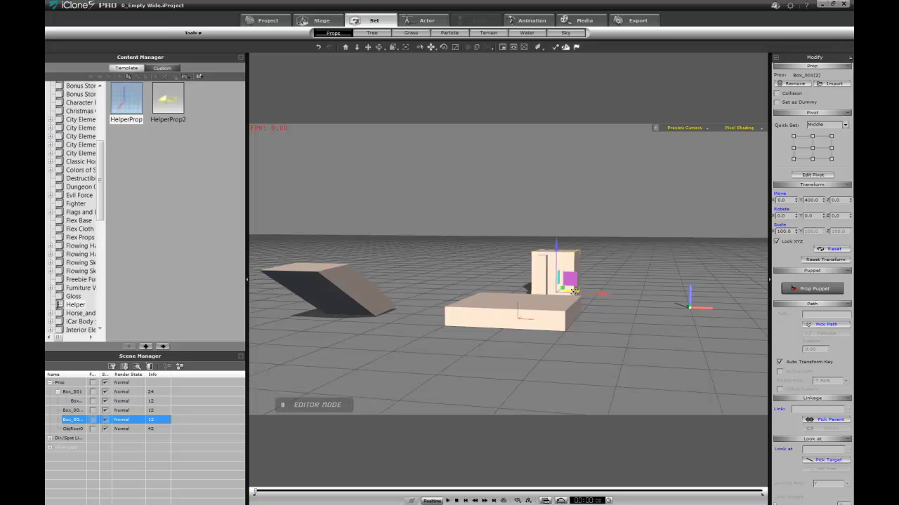
drag(574, 289, 685, 308)
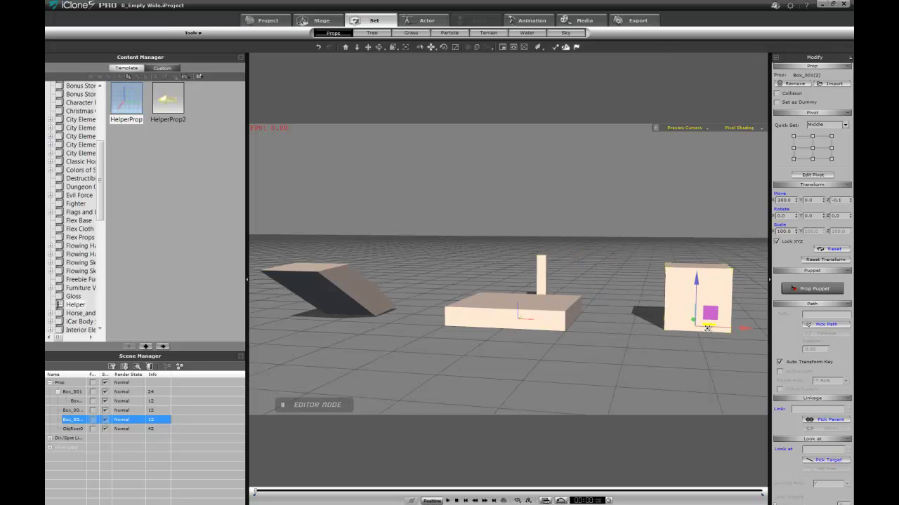
scroll(684, 308, down, 3)
alt+right_drag(660, 308, 676, 323)
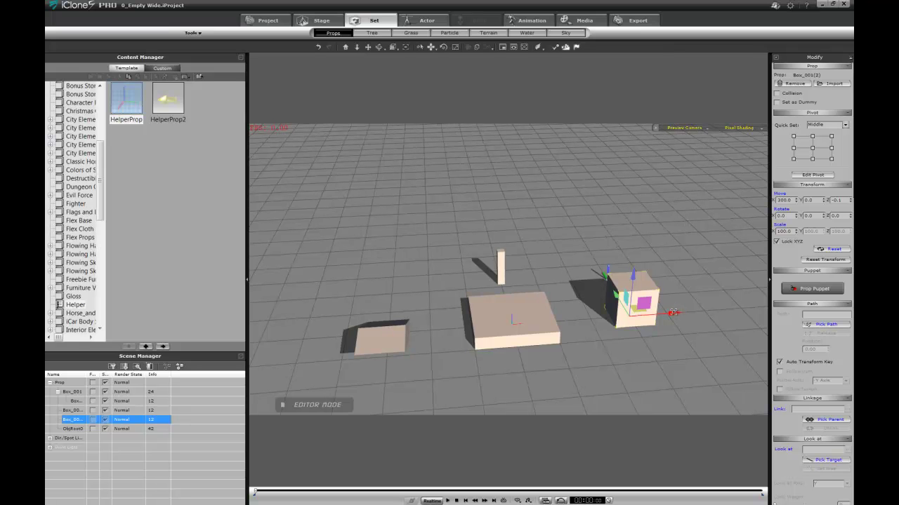
shift+drag(673, 311, 745, 309)
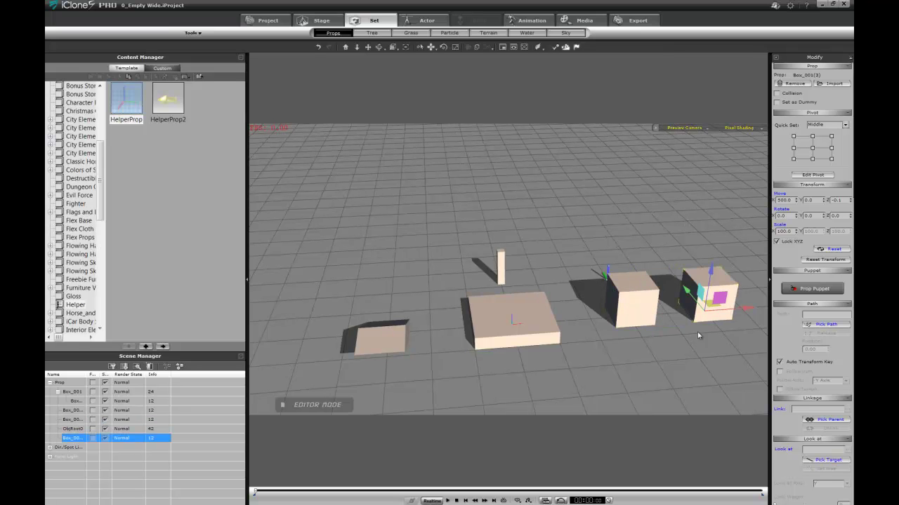
- Set the cube at X 300 as a dummy and preview the rendered scene
mouse_move(687, 344)
right_down()
mouse_move(671, 248)
mouse_move(653, 309)
right_up()
click(645, 282)
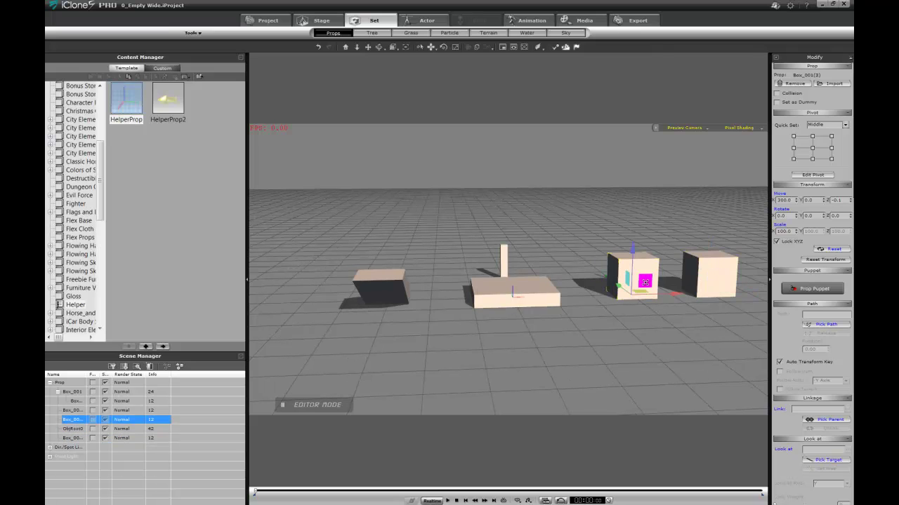
click(513, 47)
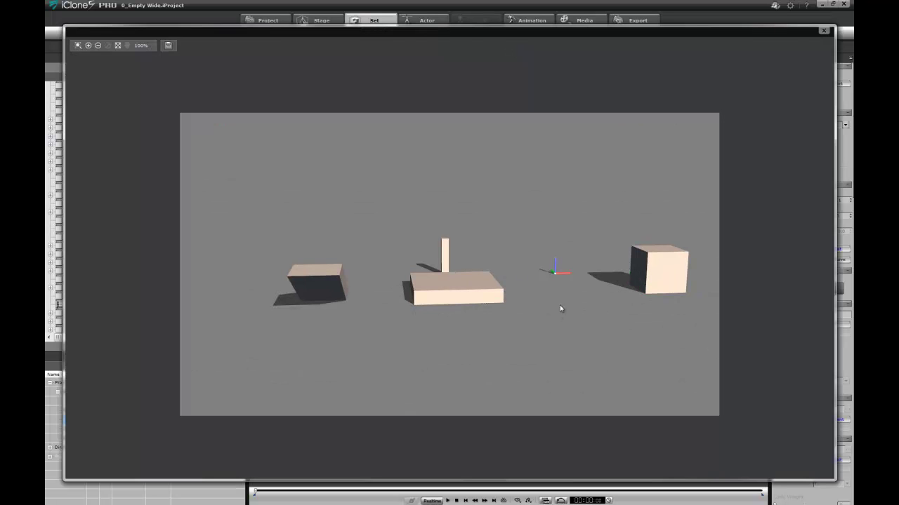
click(824, 31)
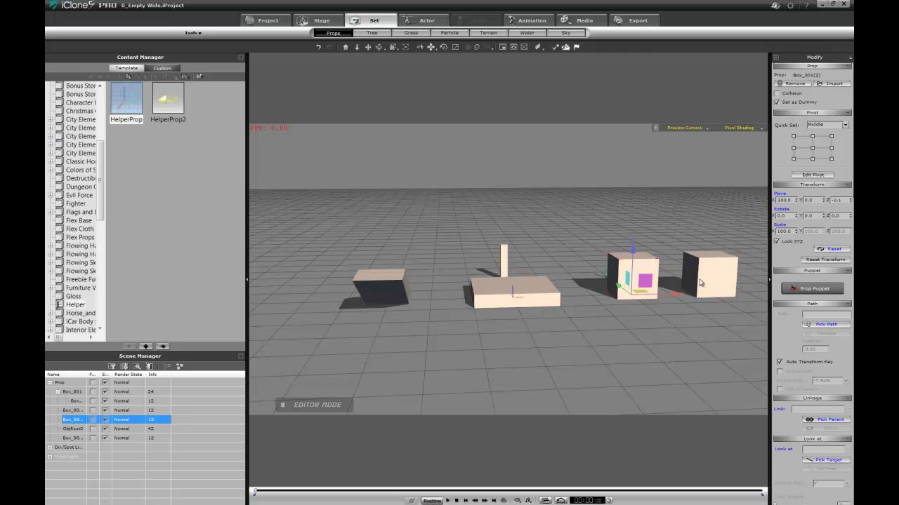
- Attach the dummy cube to the flattened box
right_click(631, 289)
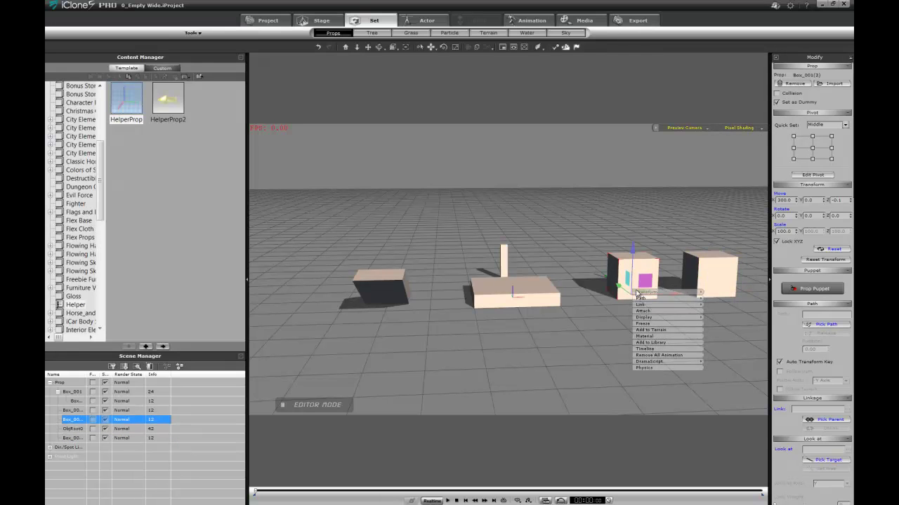
click(649, 313)
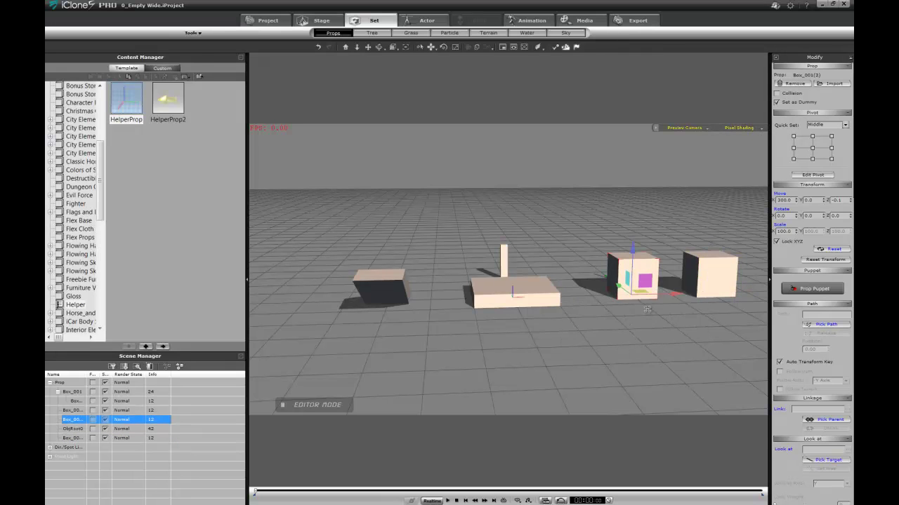
click(541, 291)
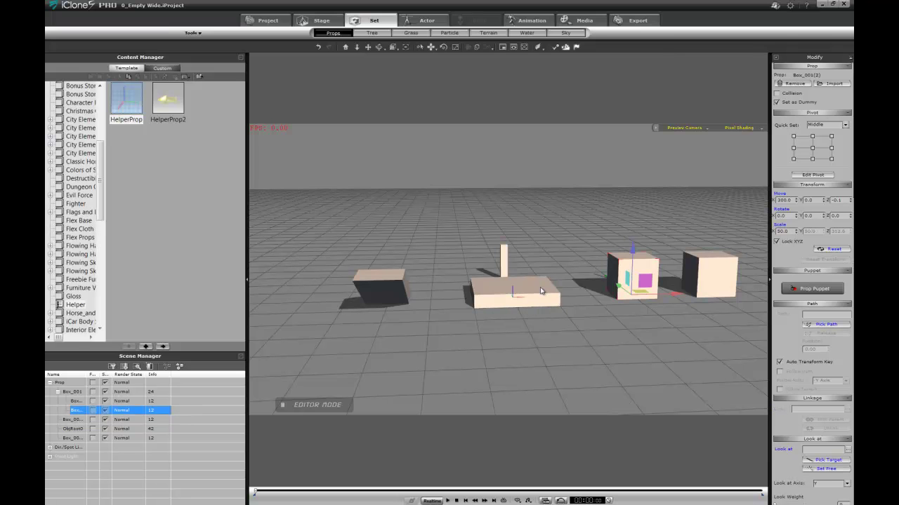
- Attach the outermost cube at X 500 to the dummy cube
right_drag(542, 290, 526, 310)
click(704, 286)
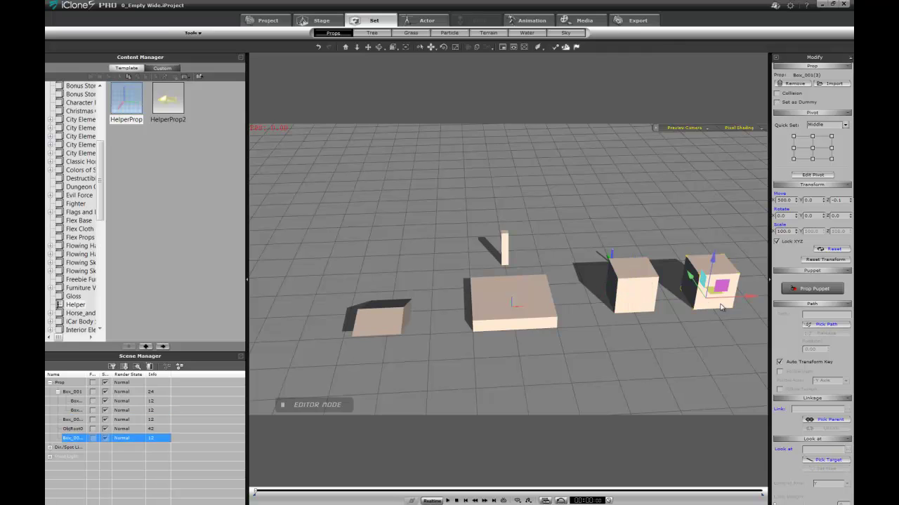
right_click(721, 280)
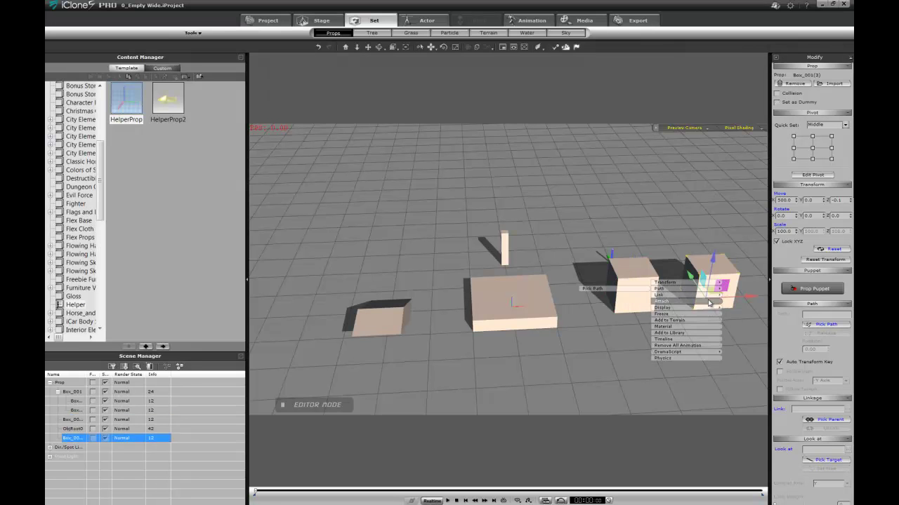
click(708, 301)
click(650, 290)
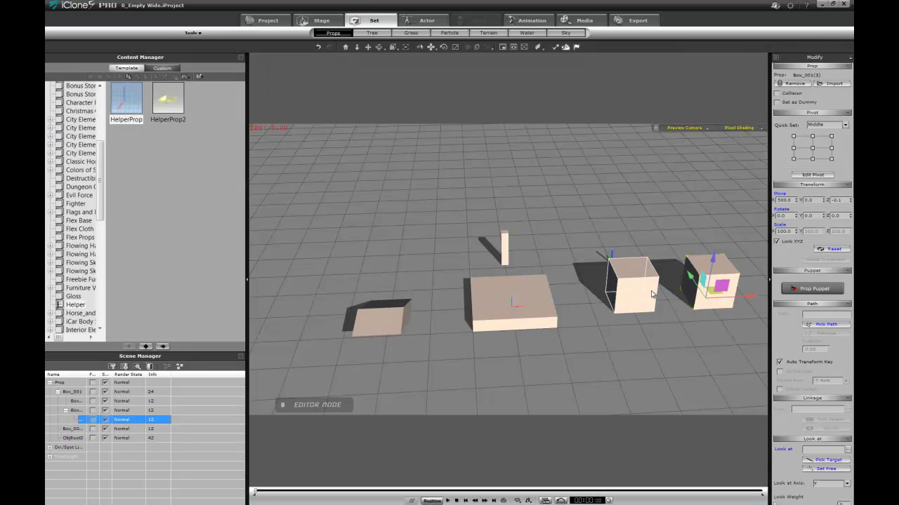
- Rotate the outermost cube about its Y axis to about 344.9 degrees
click(704, 278)
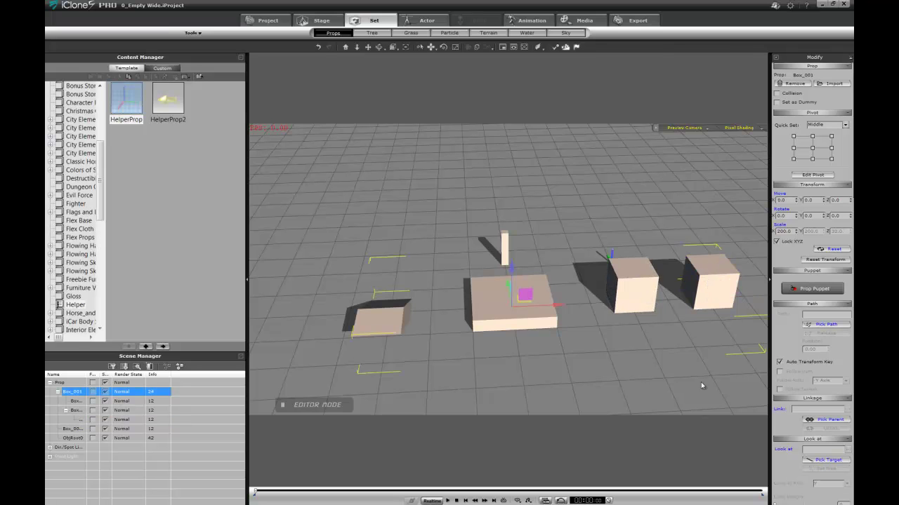
right_drag(699, 367, 692, 308)
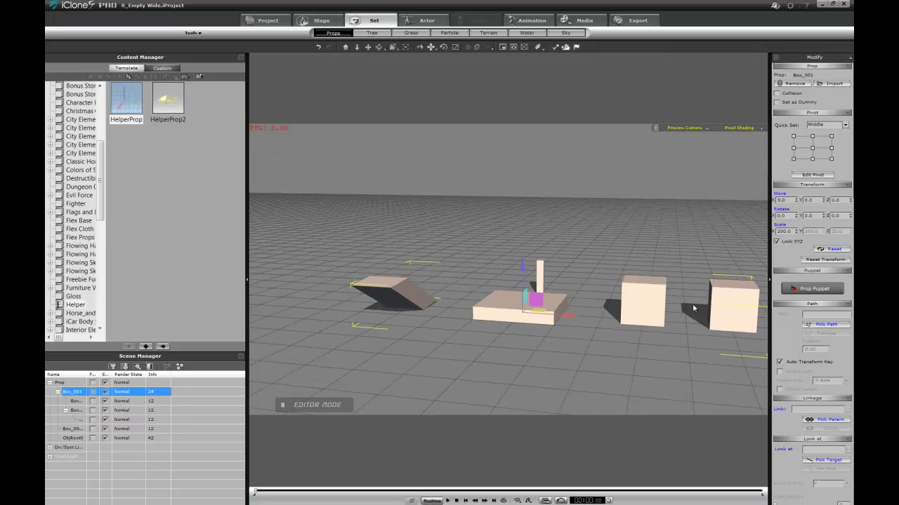
key(q)
click(730, 313)
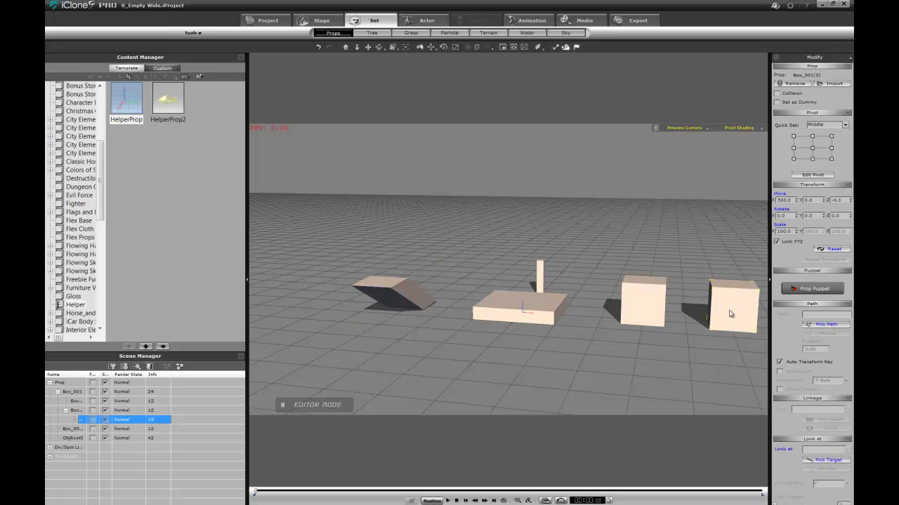
key(e)
mouse_move(709, 295)
mouse_down()
mouse_move(687, 307)
mouse_move(707, 304)
mouse_up()
right_drag(693, 213, 634, 259)
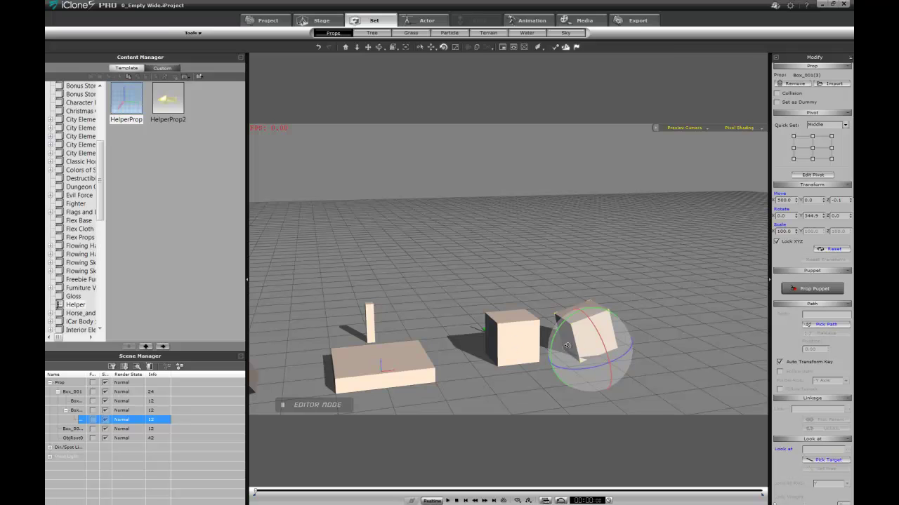
- Compare the rotated outermost cube with the flattened box and the distorted child box from different angles
click(416, 357)
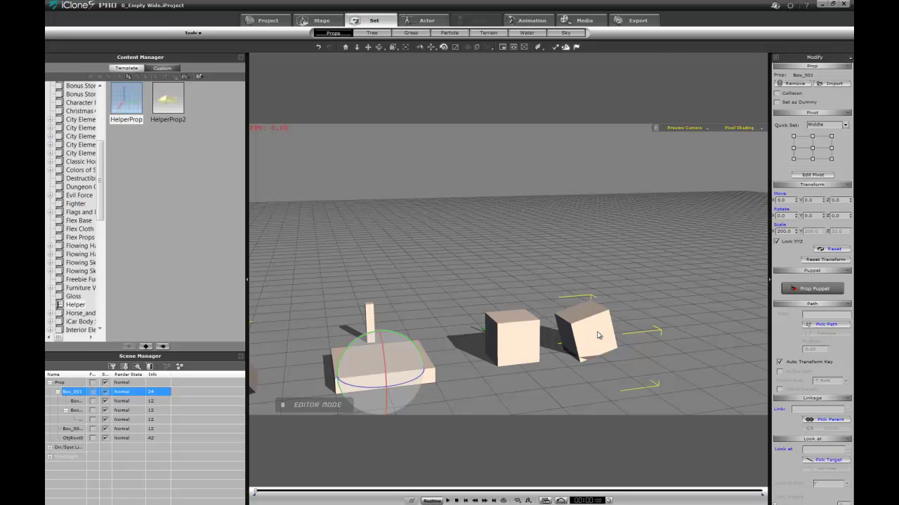
key(w)
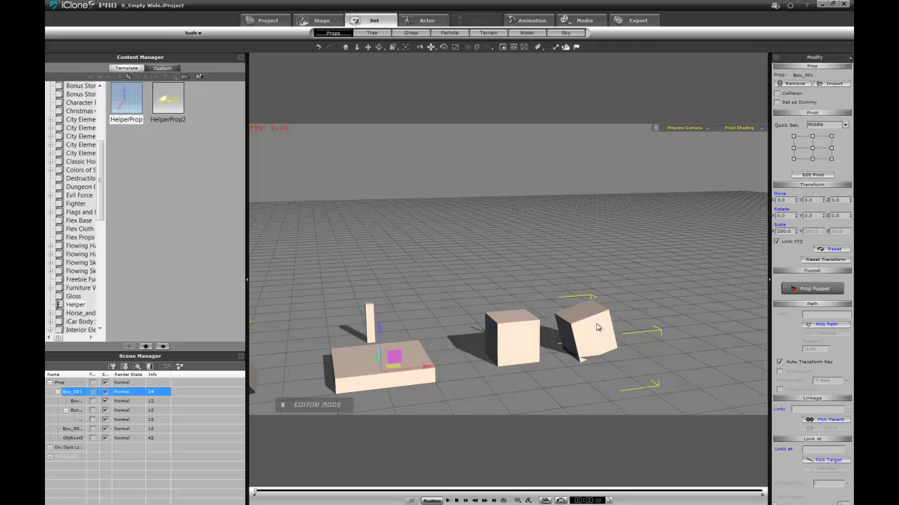
click(597, 327)
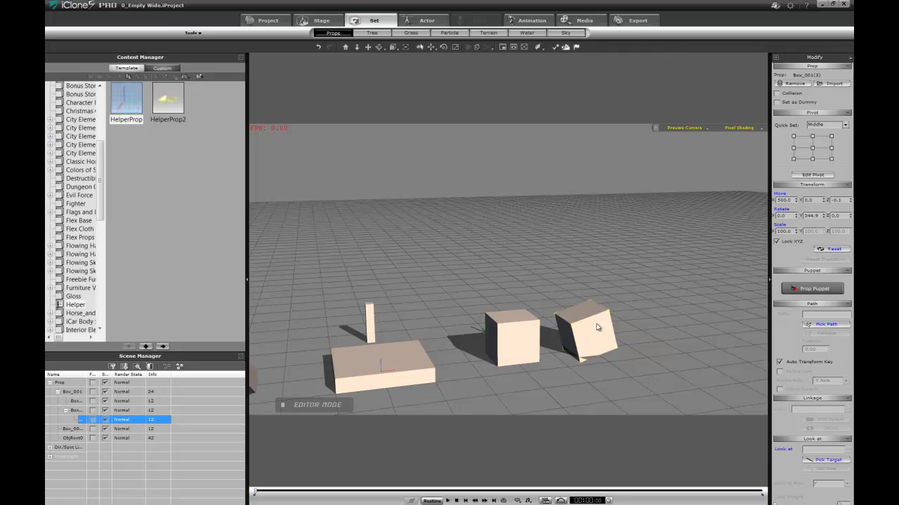
scroll(544, 313, down, 2)
middle_drag(473, 339, 549, 345)
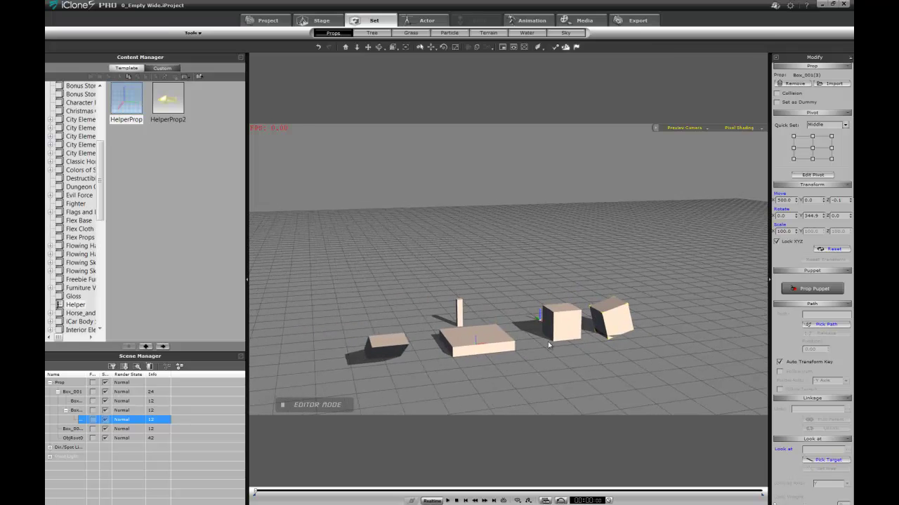
right_drag(549, 344, 500, 338)
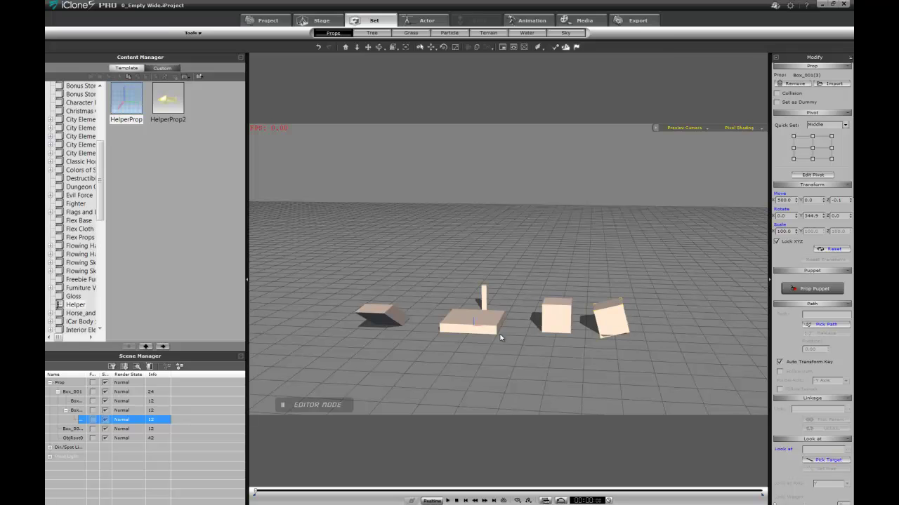
right_drag(499, 321, 631, 265)
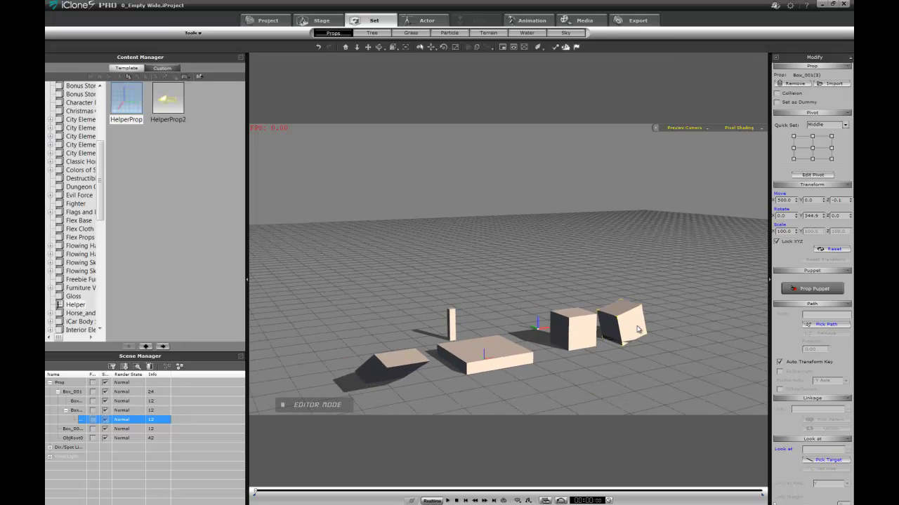
- Set the outermost cube's Y rotation to 0
key(w)
key(e)
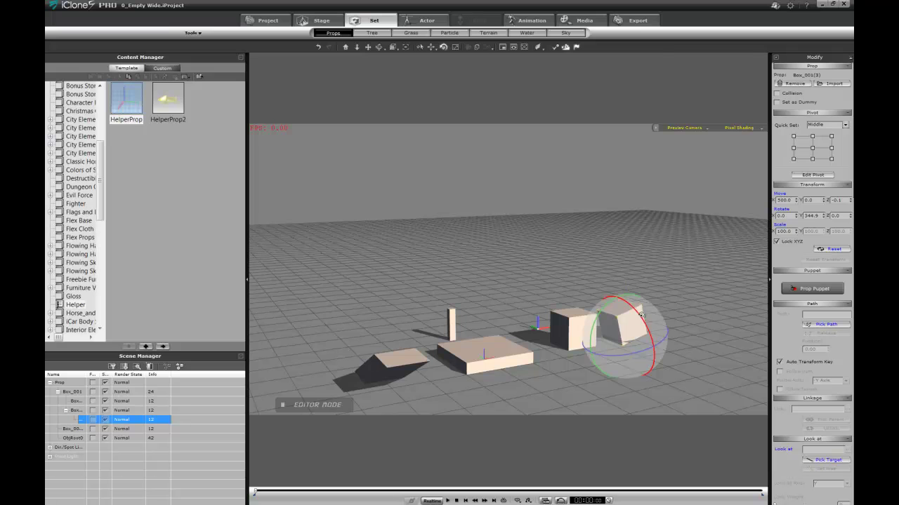
double_click(817, 216)
text(0)
key(Return)
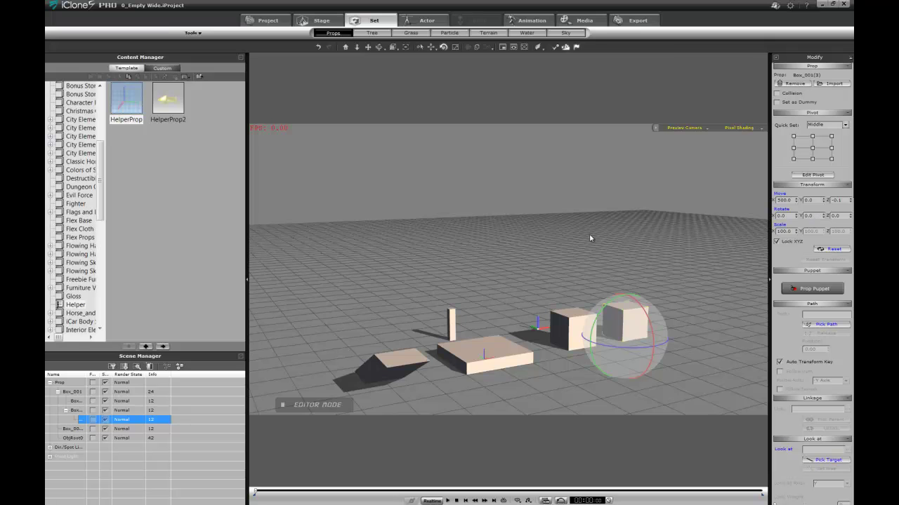
- Detach the dummy cube from the flattened box, keeping the outermost cube attached to the dummy
right_drag(590, 238, 524, 234)
click(546, 270)
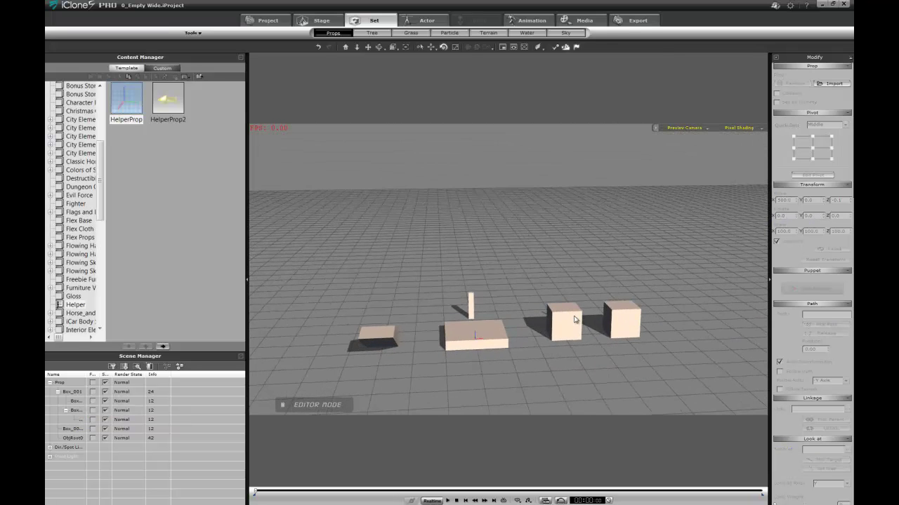
right_drag(421, 312, 375, 311)
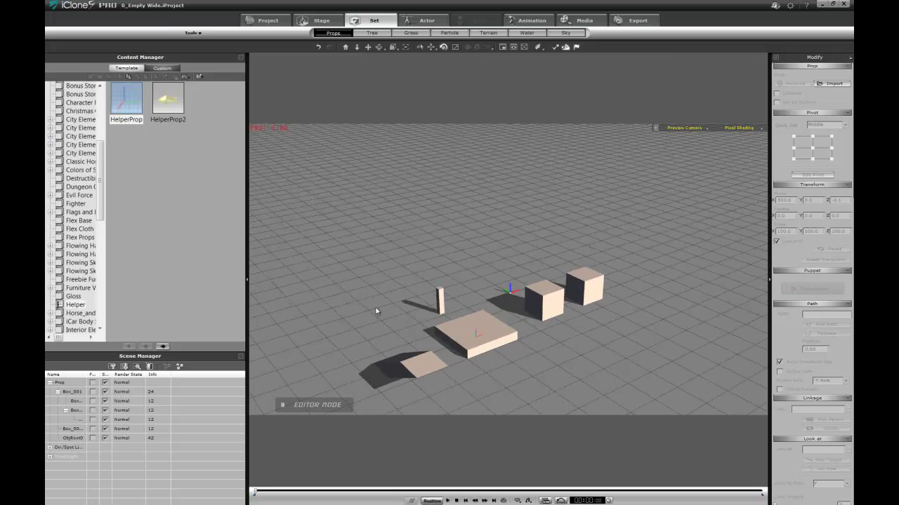
click(541, 298)
click(542, 299)
right_click(544, 300)
click(597, 320)
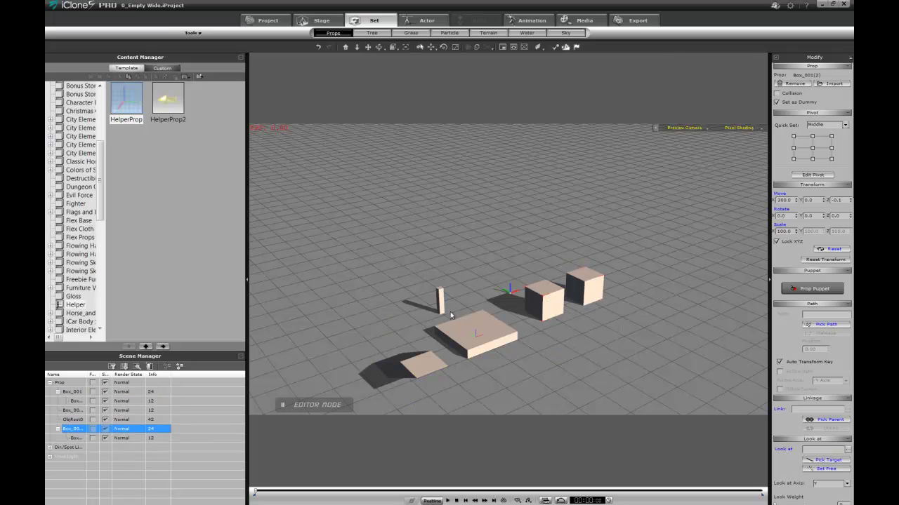
- Move the thin post to one corner of the flattened box at about X 89.8, Y 89.8, and copy it to the other three corners
click(447, 306)
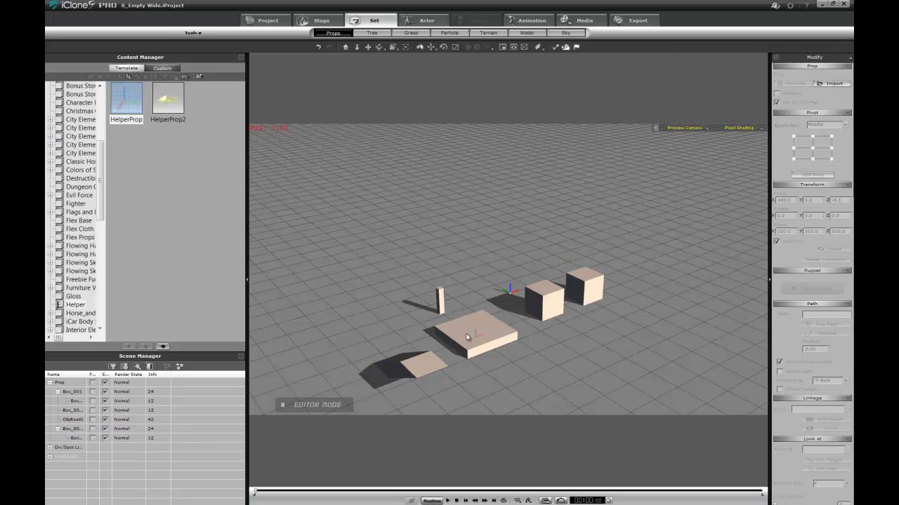
click(441, 302)
key(w)
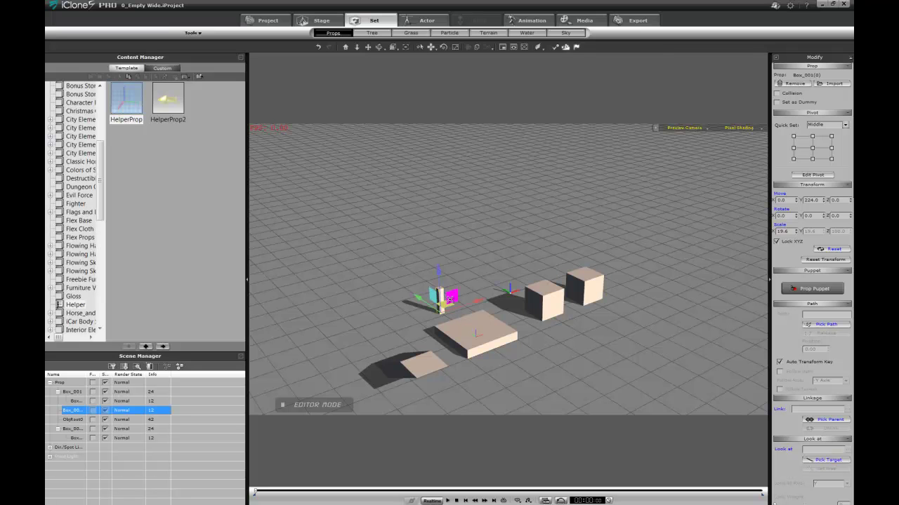
drag(441, 302, 485, 312)
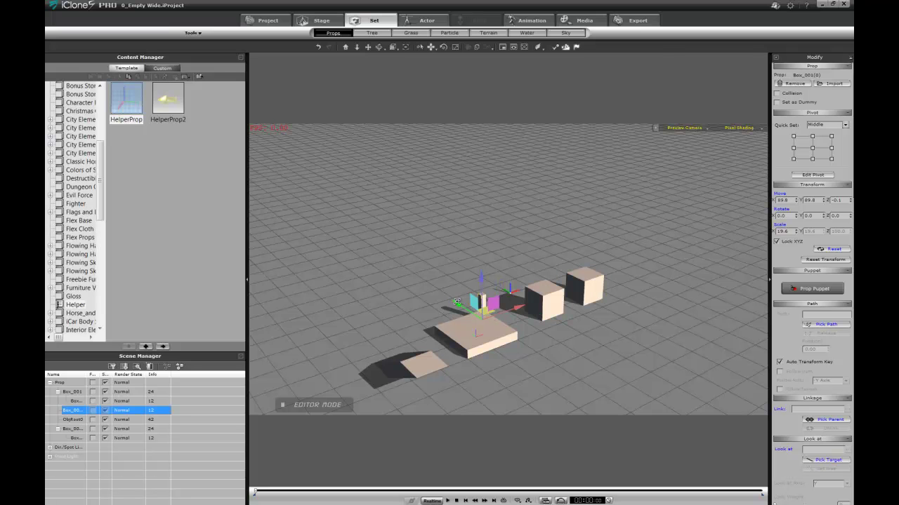
ctrl+drag(456, 302, 427, 330)
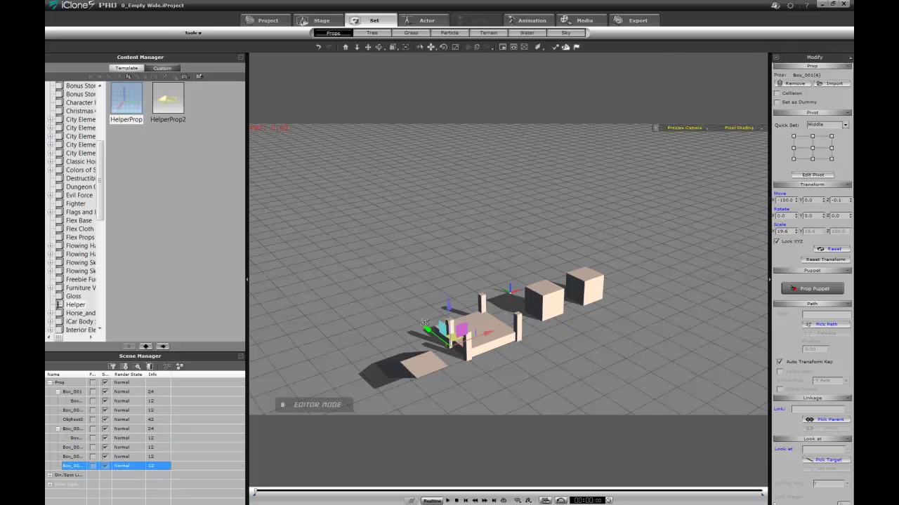
- Delete the distorted child box attached to the flattened box
click(511, 338)
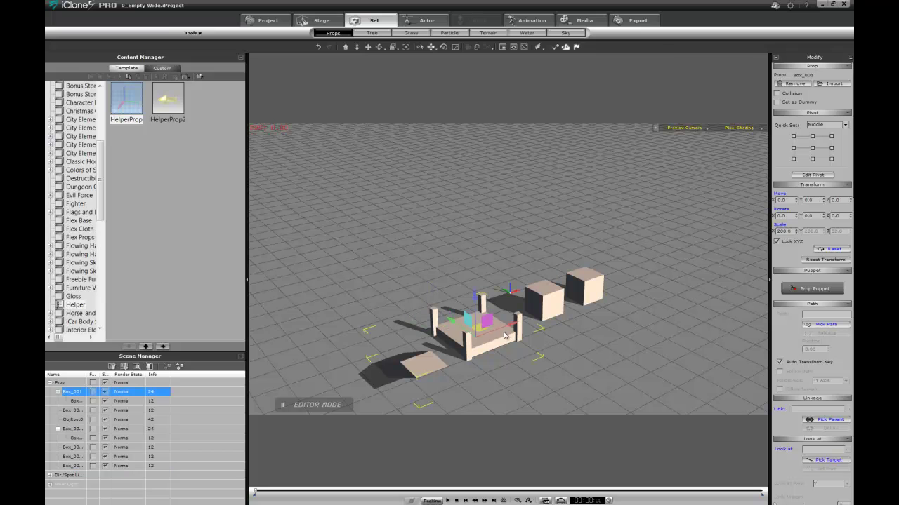
click(417, 372)
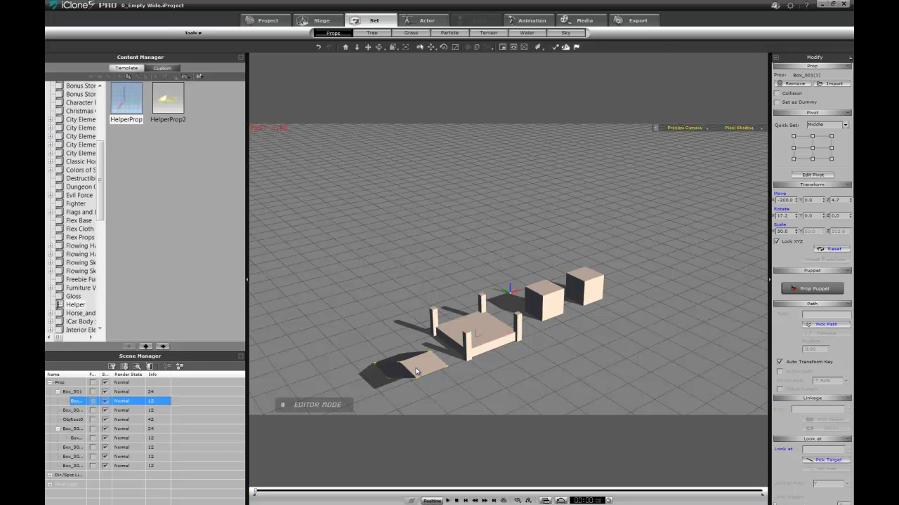
key(Delete)
- Raise the flattened box to a Z position of about 67.7 so it forms a seat on the four legs
right_drag(448, 356, 471, 281)
click(474, 340)
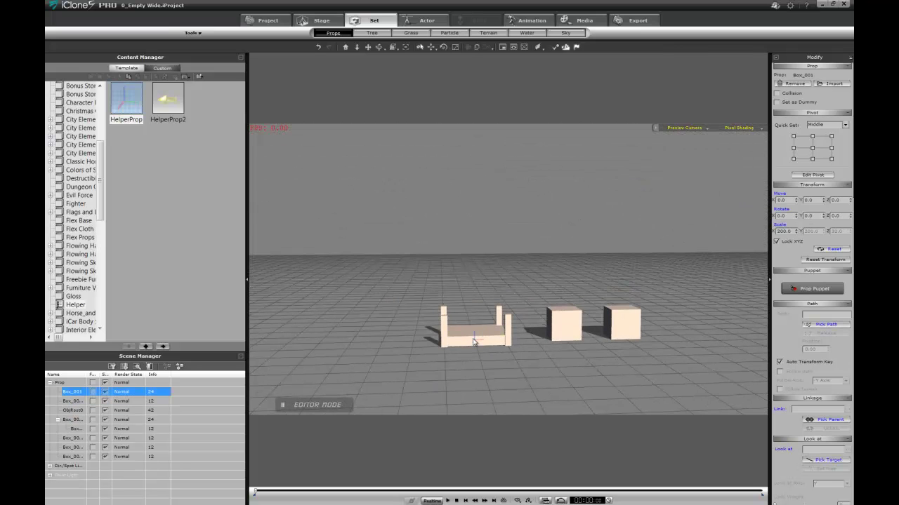
key(w)
drag(475, 289, 475, 272)
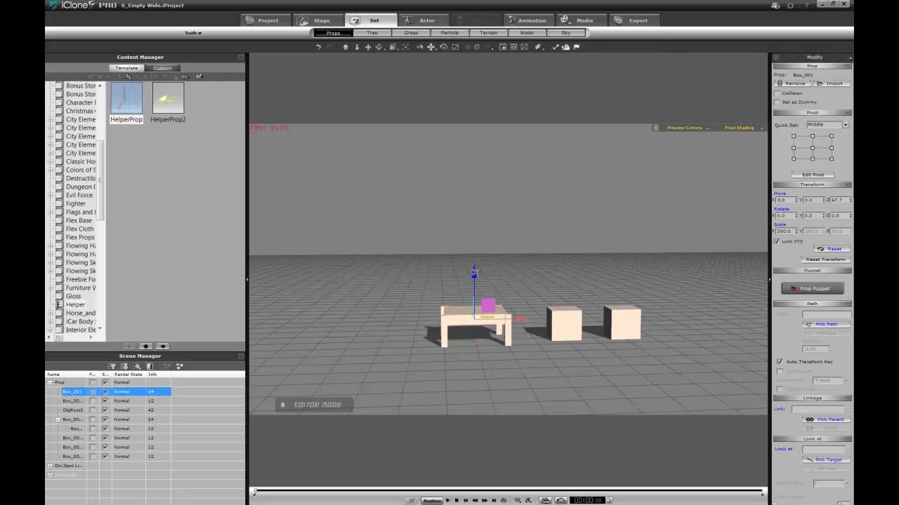
- Scale the seat up proportionally to about 223.2 in X so it covers the tops of the legs
alt+right_drag(476, 272, 526, 319)
scroll(429, 301, up, 3)
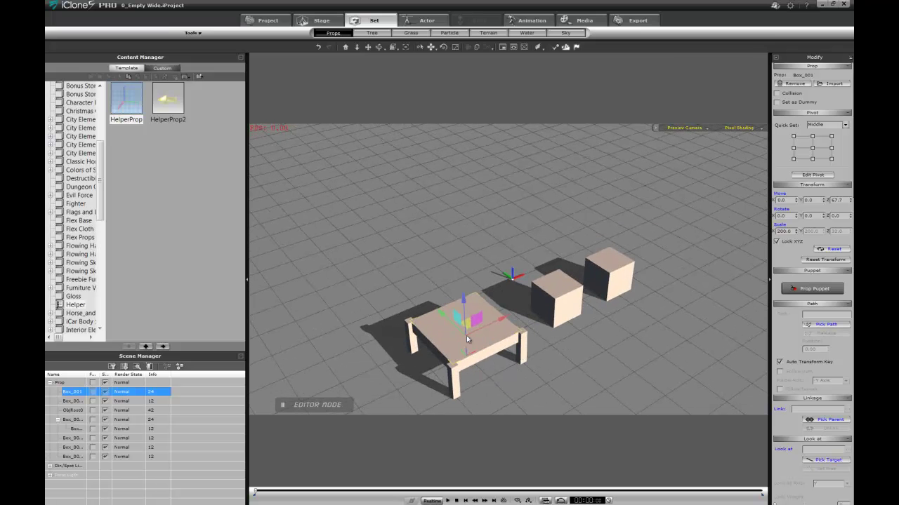
key(r)
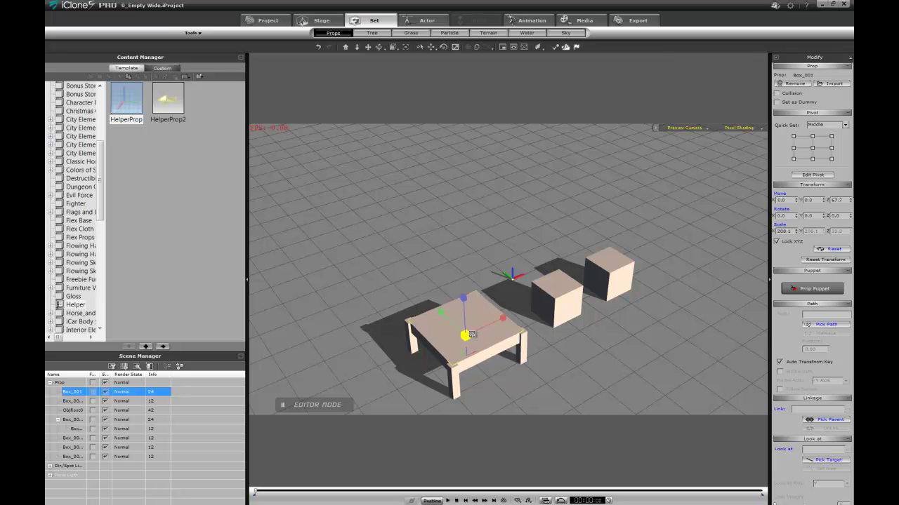
drag(473, 334, 478, 328)
right_drag(554, 330, 392, 325)
right_drag(529, 327, 578, 301)
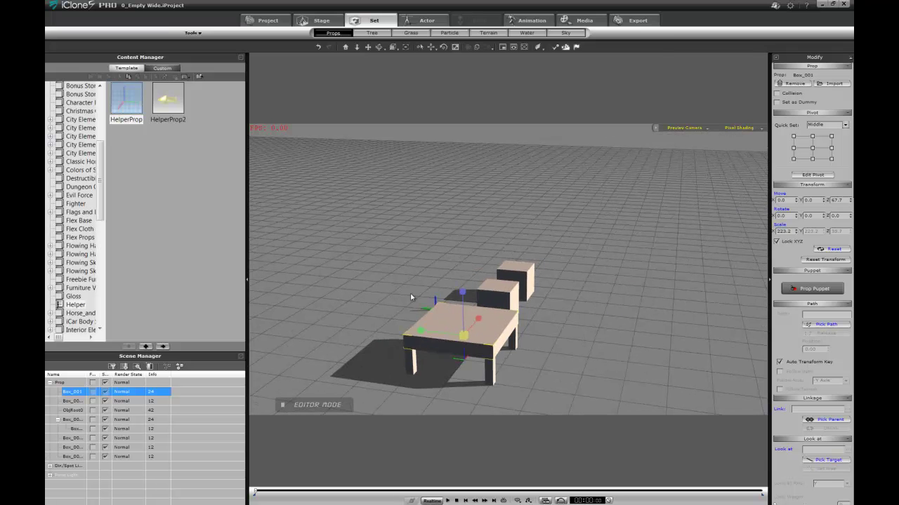
right_drag(508, 303, 491, 304)
- Rename the outermost cube attached to the dummy cube as "back"
click(491, 304)
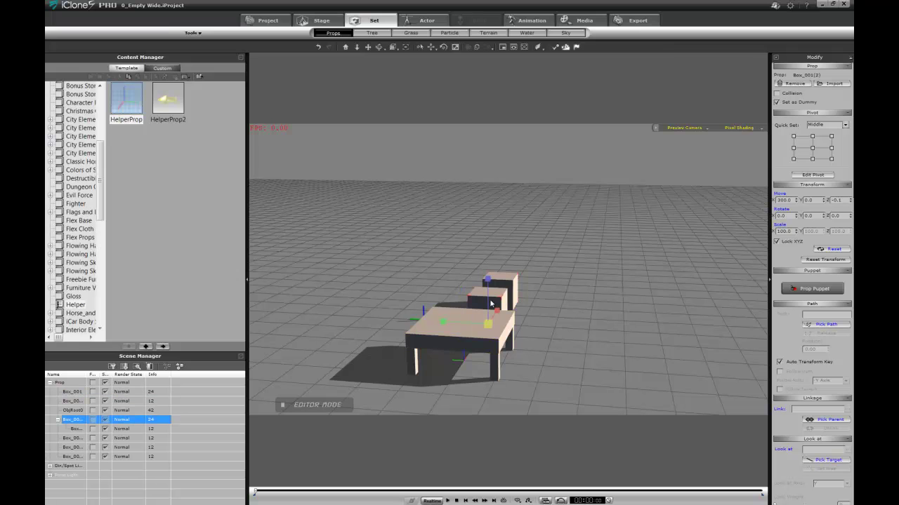
right_drag(585, 279, 450, 322)
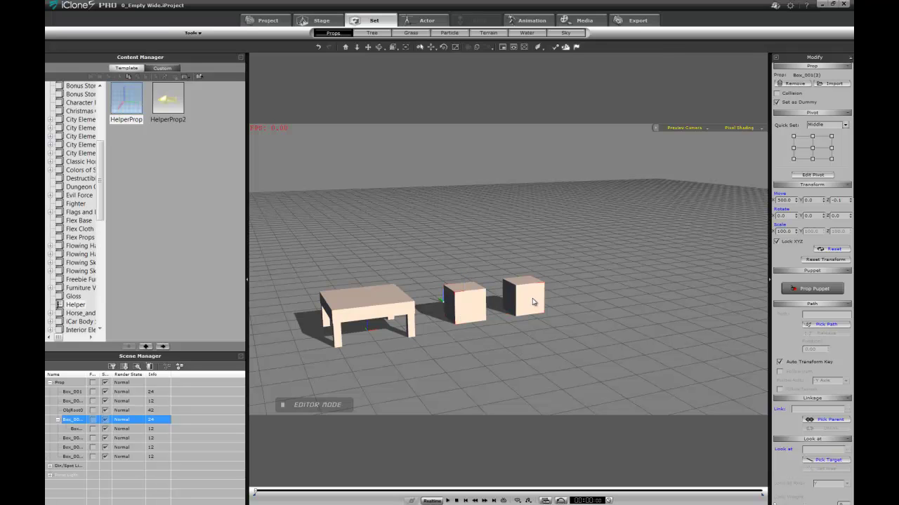
click(533, 301)
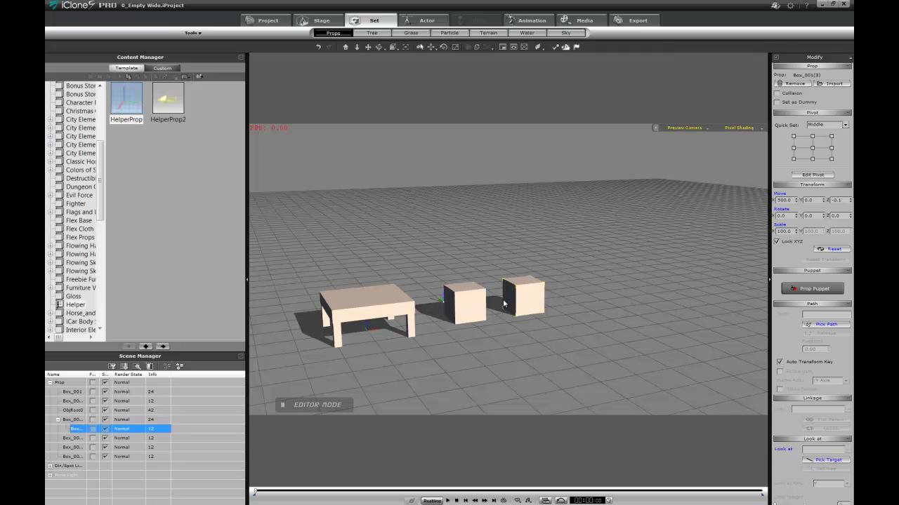
click(73, 430)
text(back)
key(Return)
- Rename the dummy cube as "null"
click(477, 300)
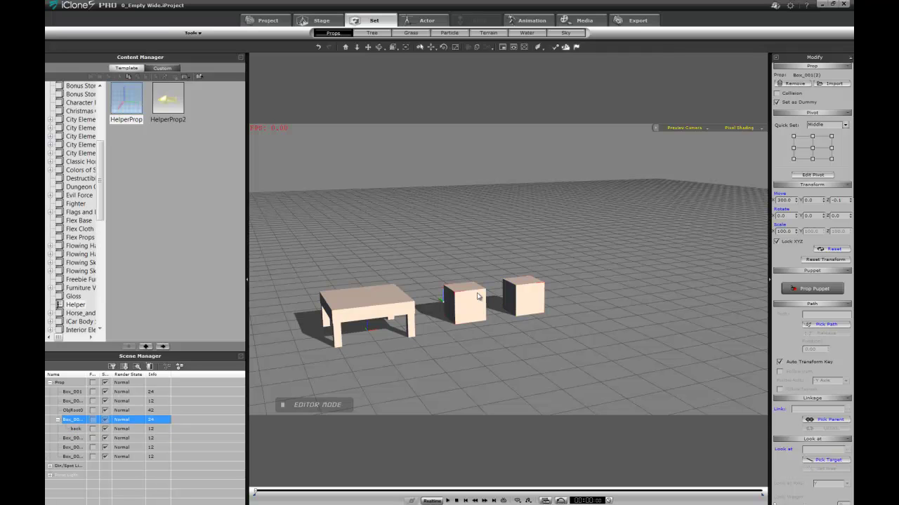
double_click(74, 421)
text(mi)
text(ll)
key(Return)
key(w)
- Unlock proportional scaling for the back prop and set its scale to X 200, Y 25, Z 200
click(527, 303)
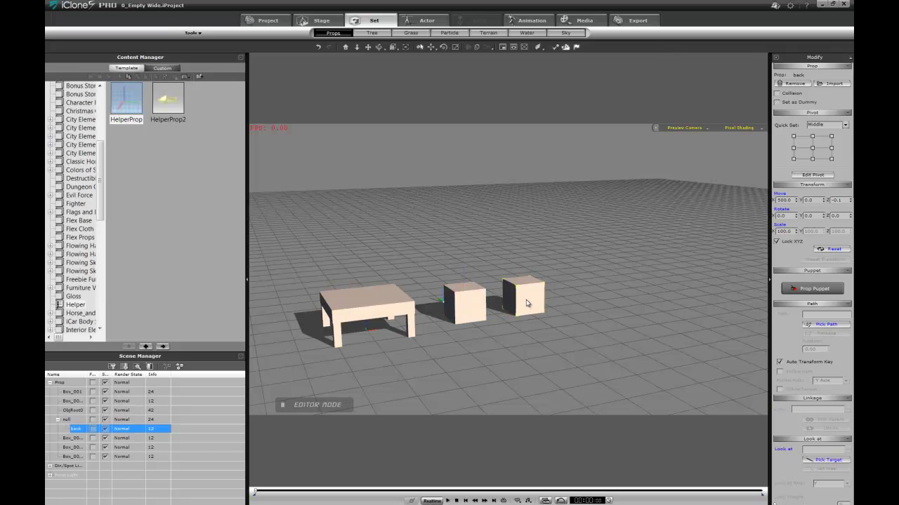
right_click(527, 303)
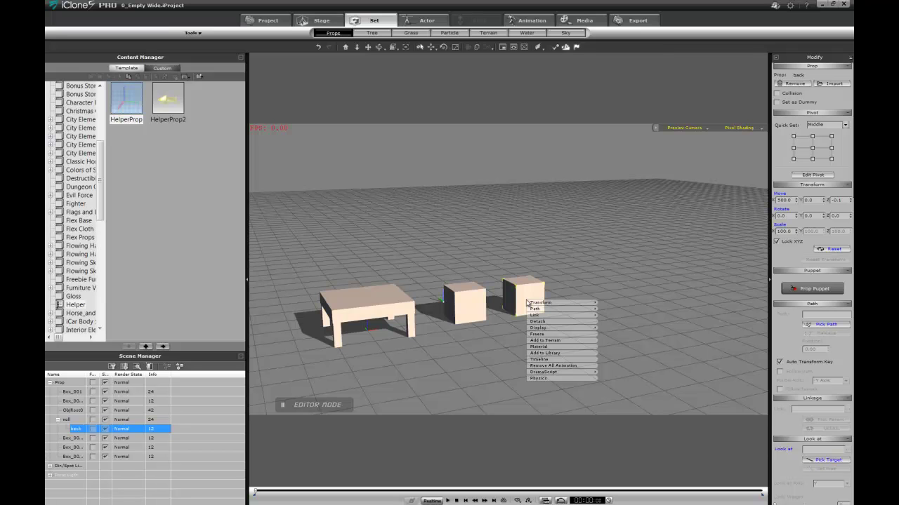
mouse_move(563, 304)
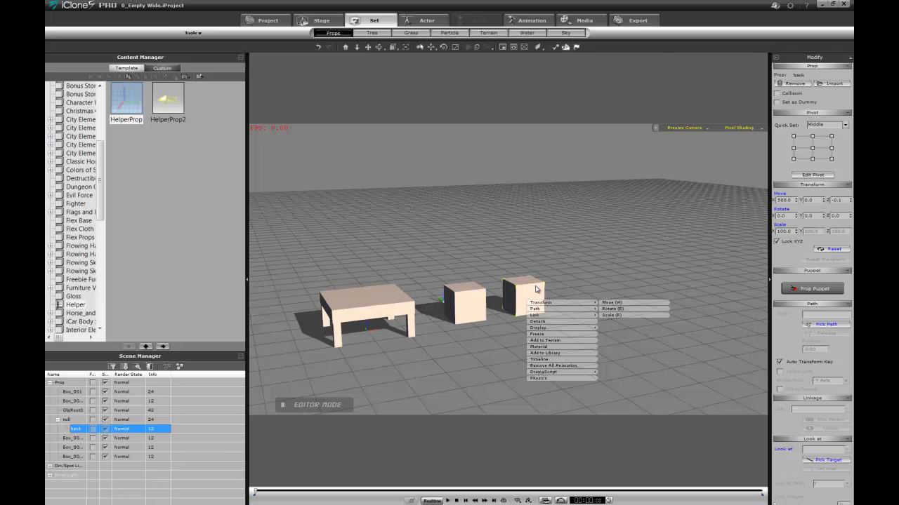
click(612, 308)
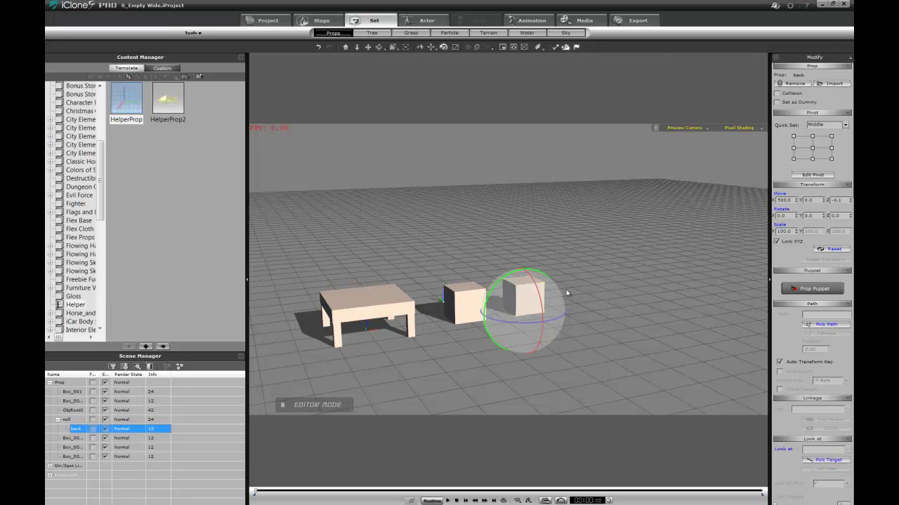
click(778, 241)
double_click(785, 231)
text(200)
key(Return)
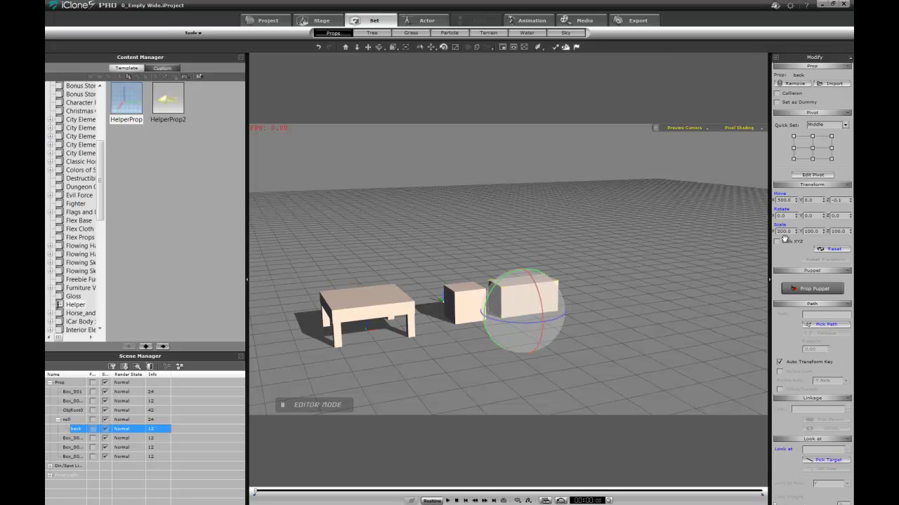
double_click(814, 231)
text(25)
key(Return)
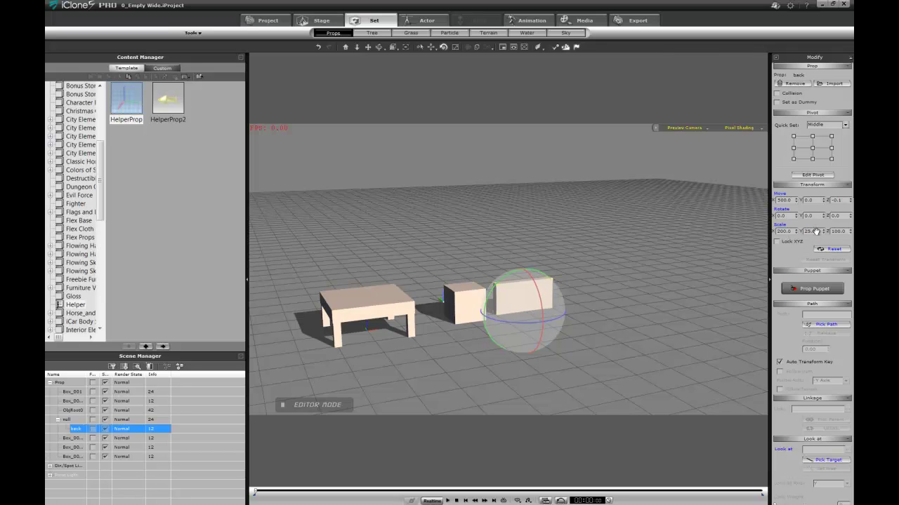
double_click(838, 231)
text(200)
key(Return)
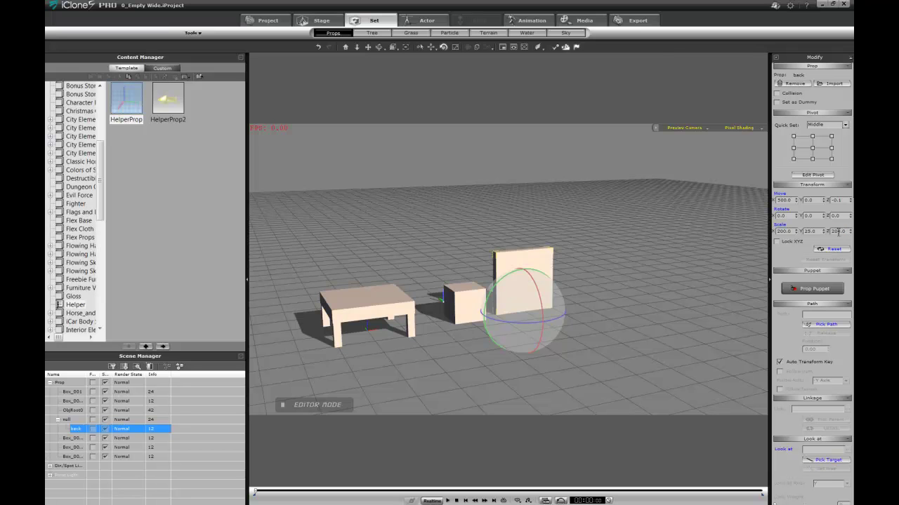
- Attach the back prop to the Box_001 sub-node of null, aligned by Position and Rotation
right_click(530, 260)
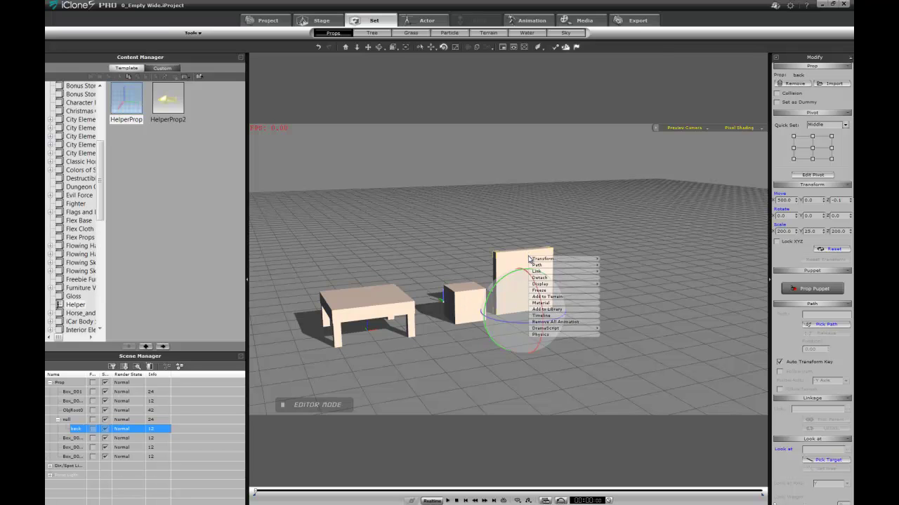
click(508, 262)
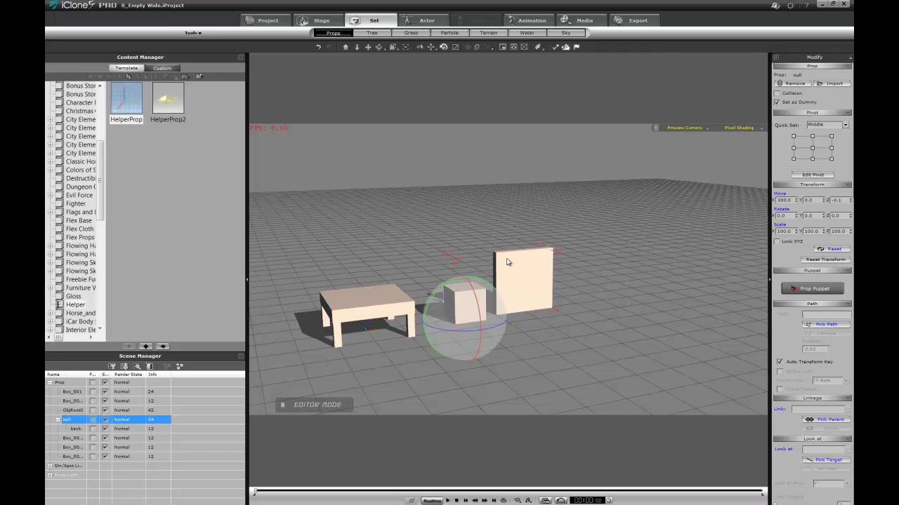
click(532, 273)
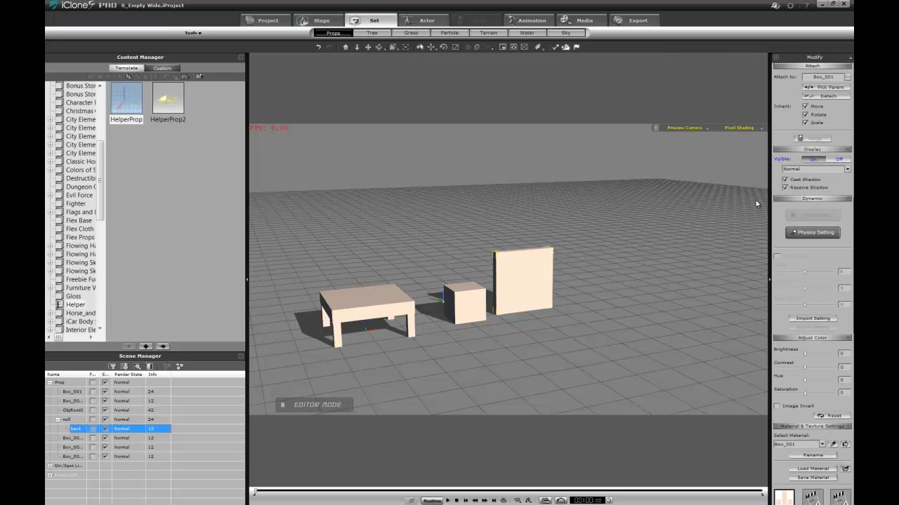
click(847, 77)
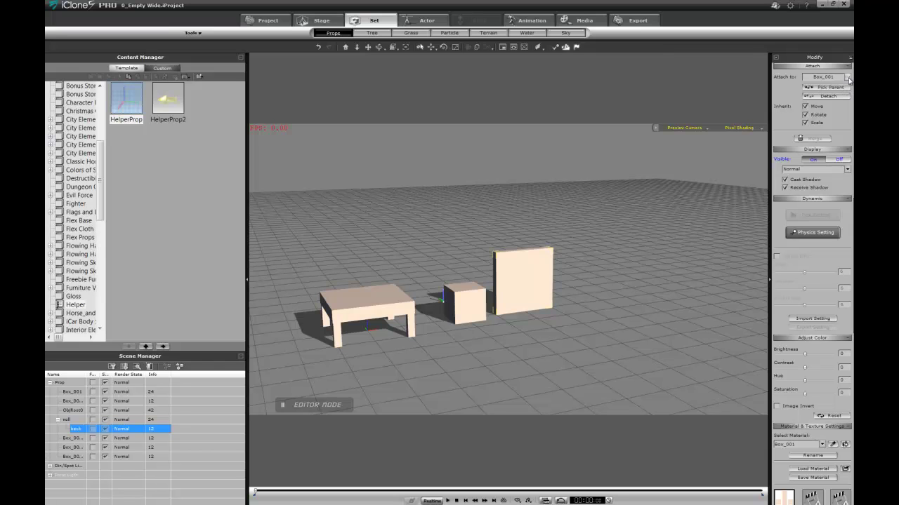
click(848, 77)
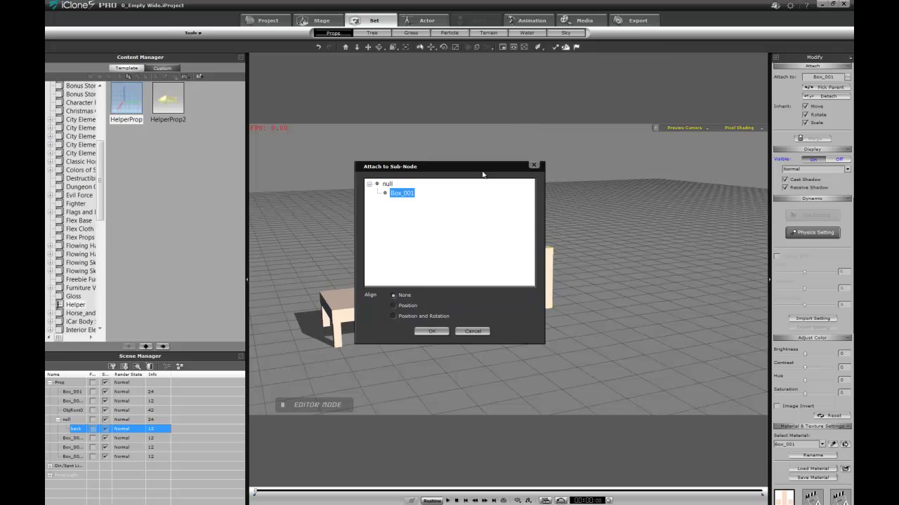
drag(482, 174, 714, 138)
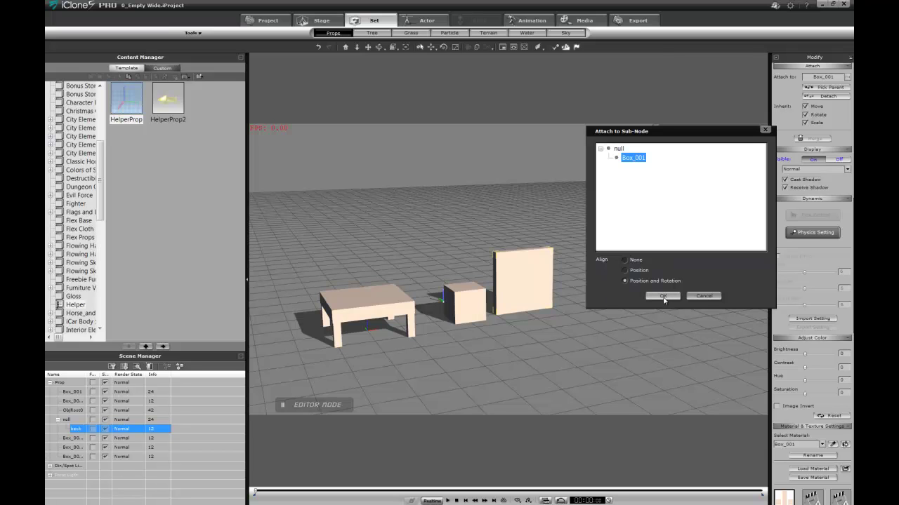
click(663, 297)
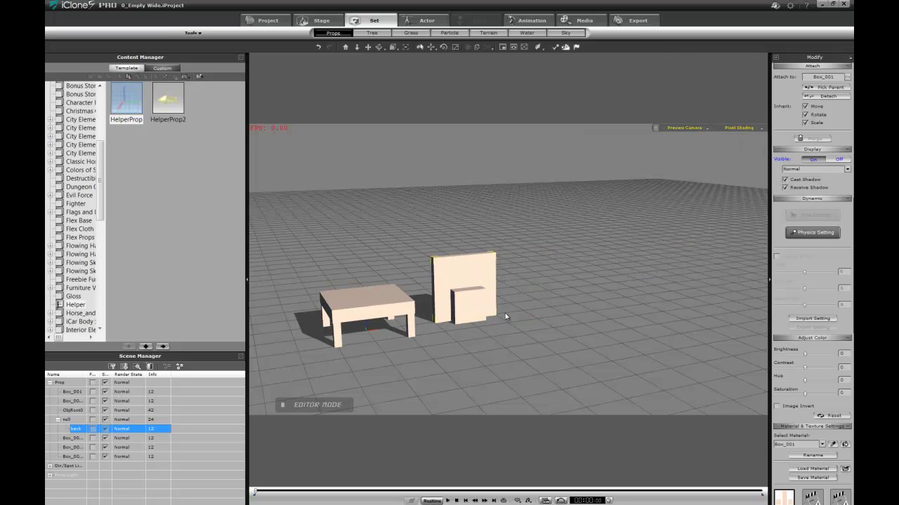
- Move the null dummy with its attached back along the X axis until it lines up with the seat
click(461, 314)
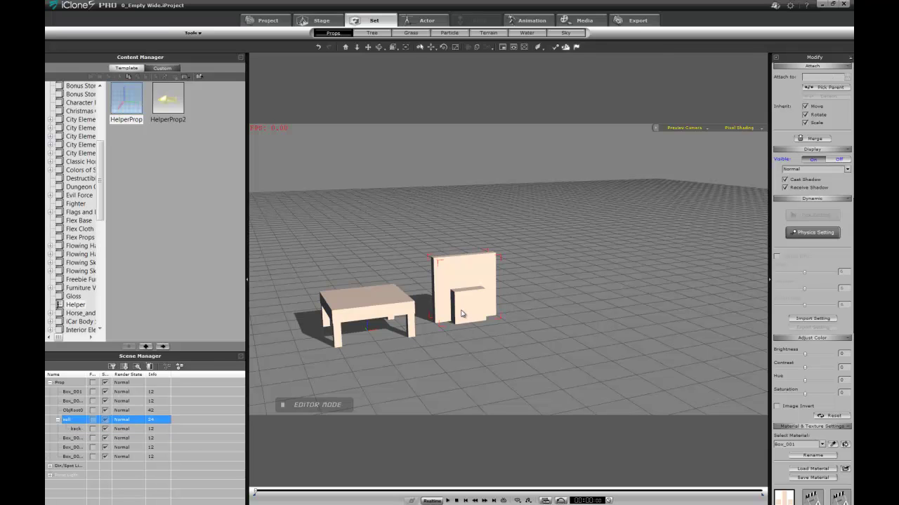
key(w)
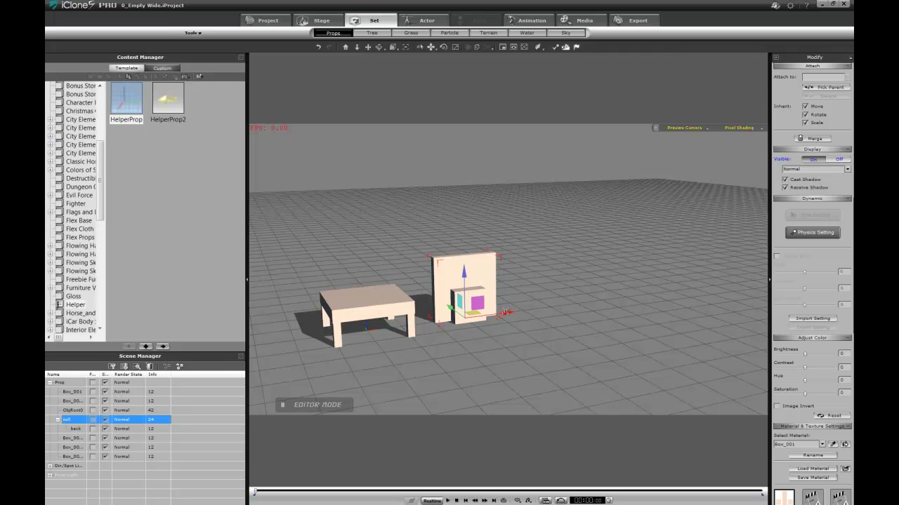
drag(508, 313, 415, 313)
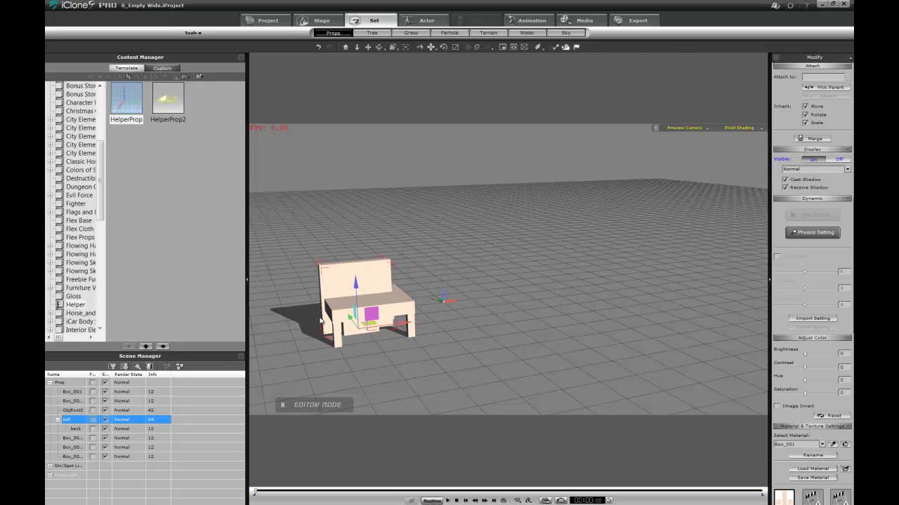
- Raise the null dummy with its back to the top of the seat and shift it to the seat's rear edge
middle_drag(597, 301, 564, 303)
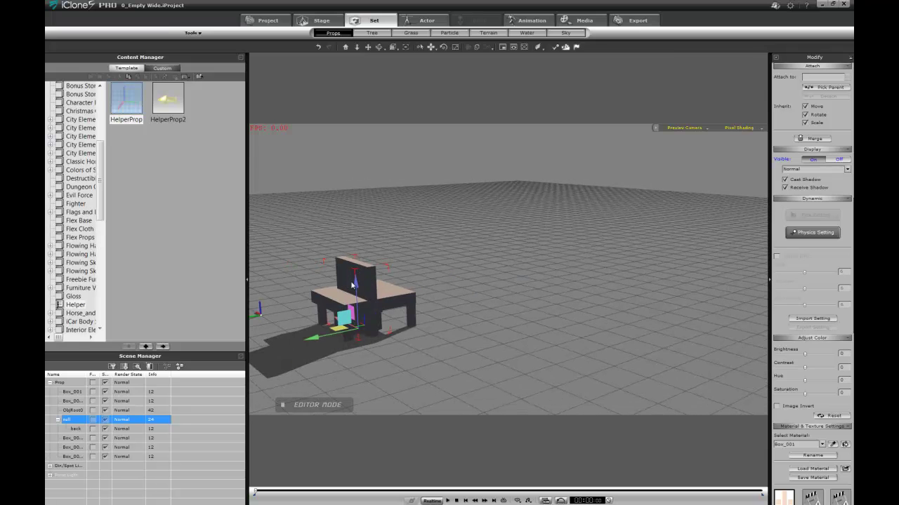
drag(353, 286, 357, 250)
middle_drag(357, 250, 328, 270)
drag(295, 301, 285, 301)
middle_drag(453, 259, 376, 260)
right_drag(376, 260, 425, 279)
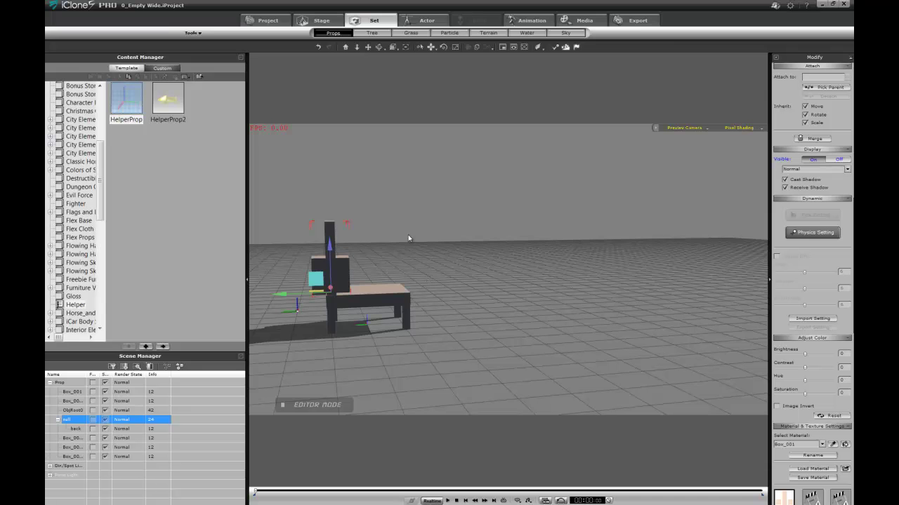
right_drag(362, 203, 598, 208)
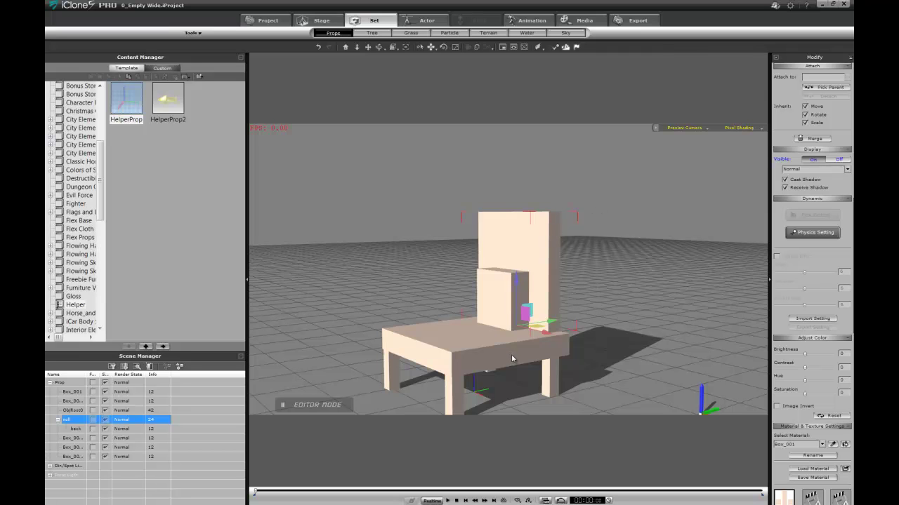
- Attach the null dummy carrying the chair back to the Box_001 seat
right_click(501, 297)
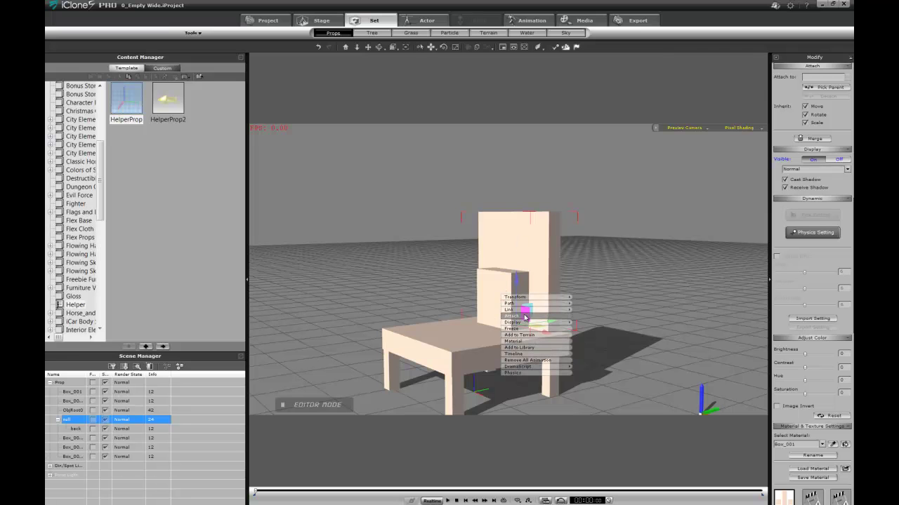
click(524, 318)
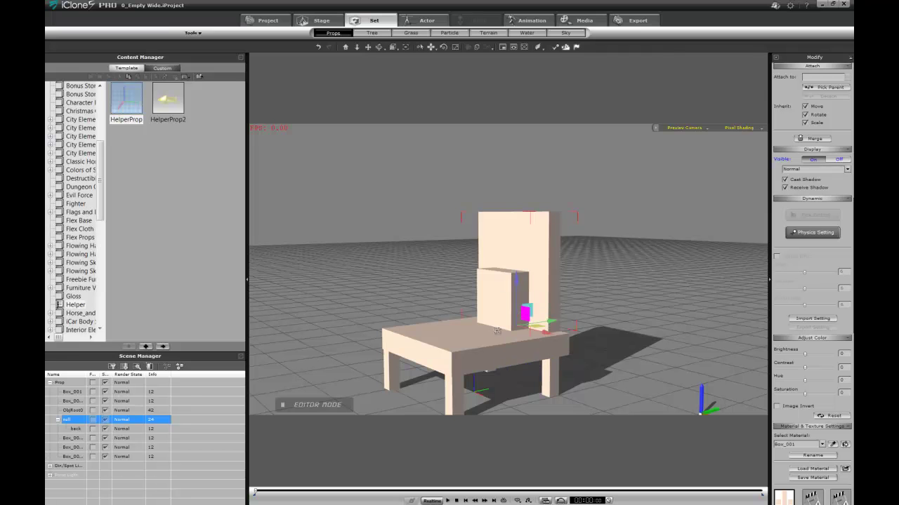
click(477, 344)
click(476, 344)
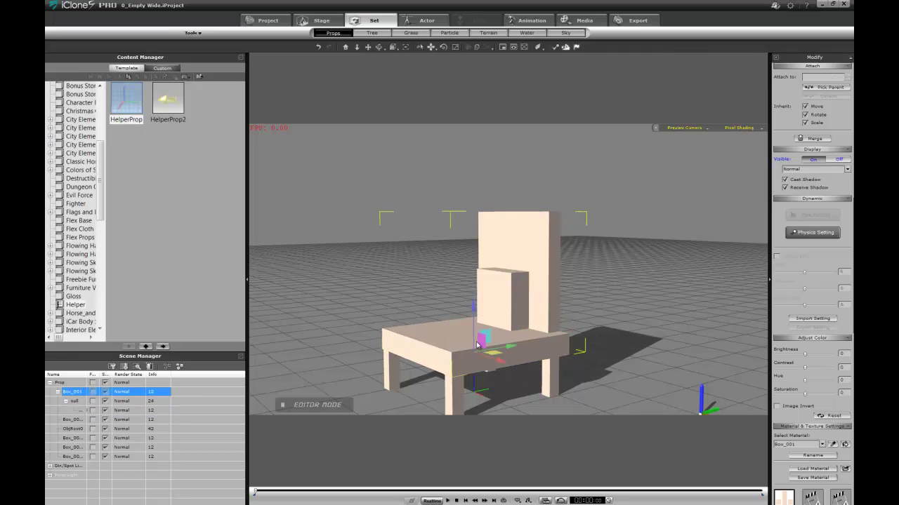
- Select all four chair legs together and attach them to the Box_001 seat
middle_drag(527, 353, 553, 243)
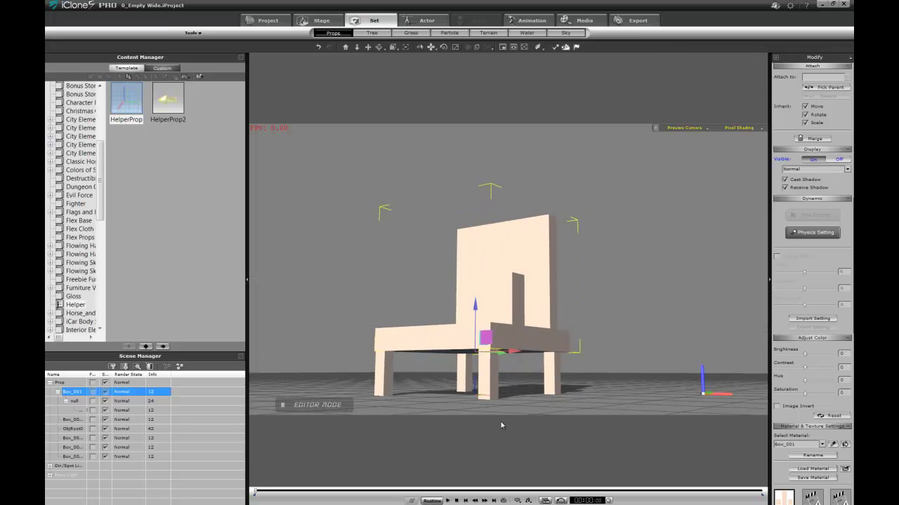
key(q)
drag(354, 392, 632, 441)
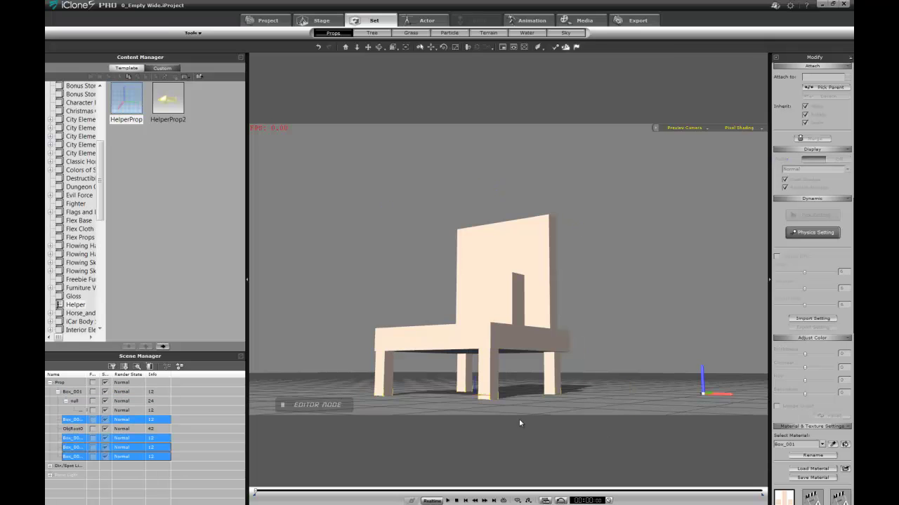
right_click(487, 379)
middle_drag(510, 239, 405, 331)
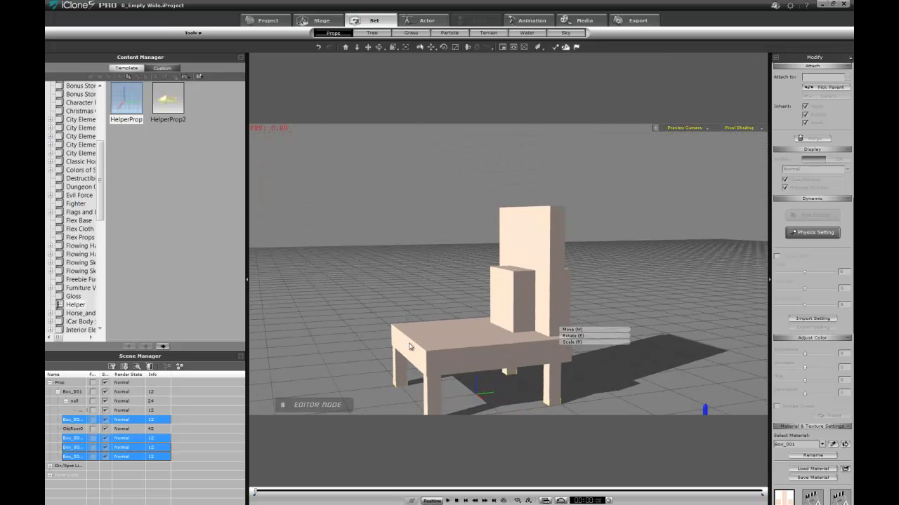
right_click(436, 402)
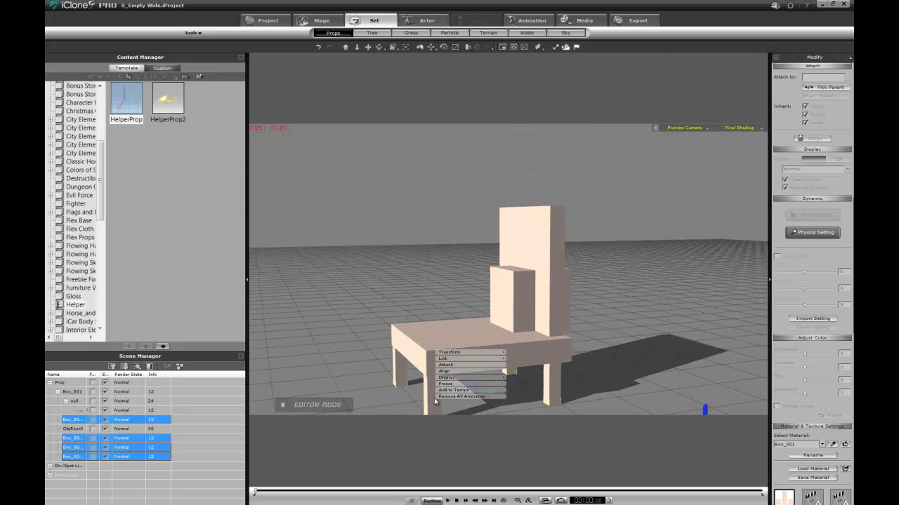
click(451, 365)
click(462, 339)
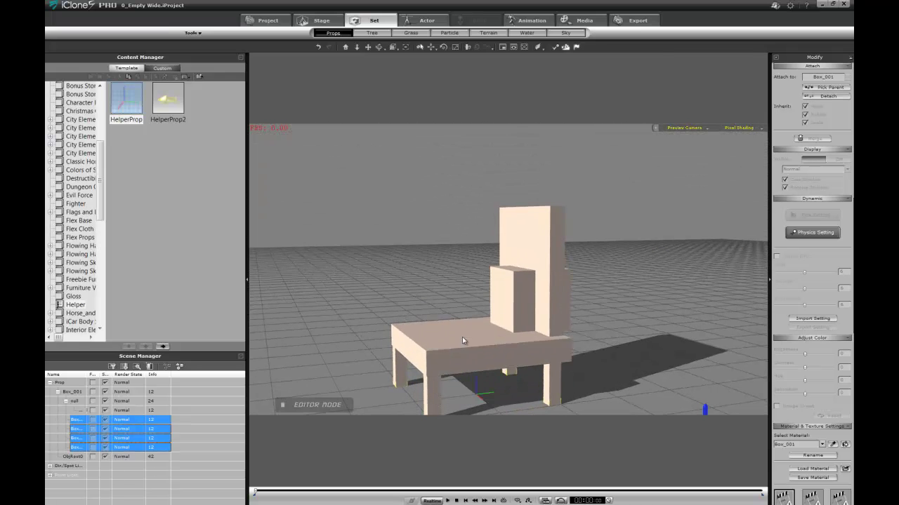
click(462, 340)
- Try rotating one front leg attached directly to the scaled seat, and undo the rotation
alt+right_drag(462, 340, 526, 324)
right_drag(386, 315, 495, 226)
click(563, 379)
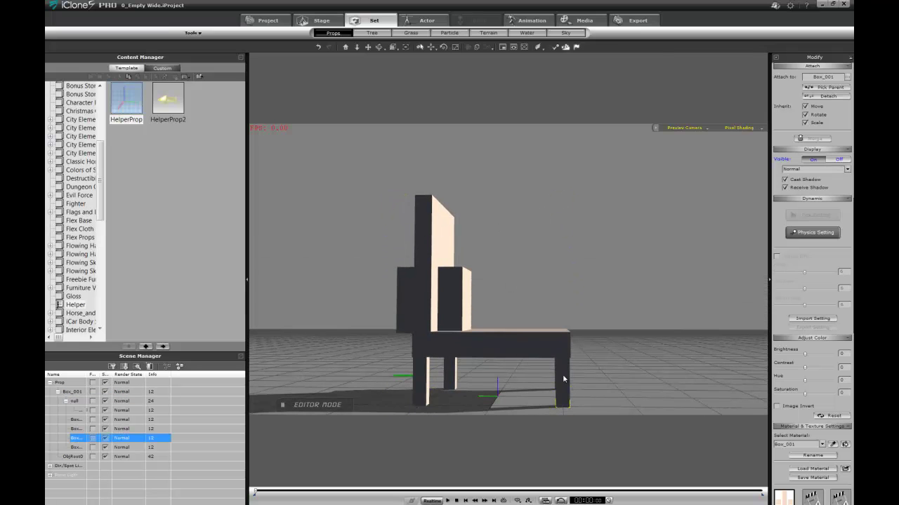
right_drag(562, 374, 515, 382)
key(w)
key(e)
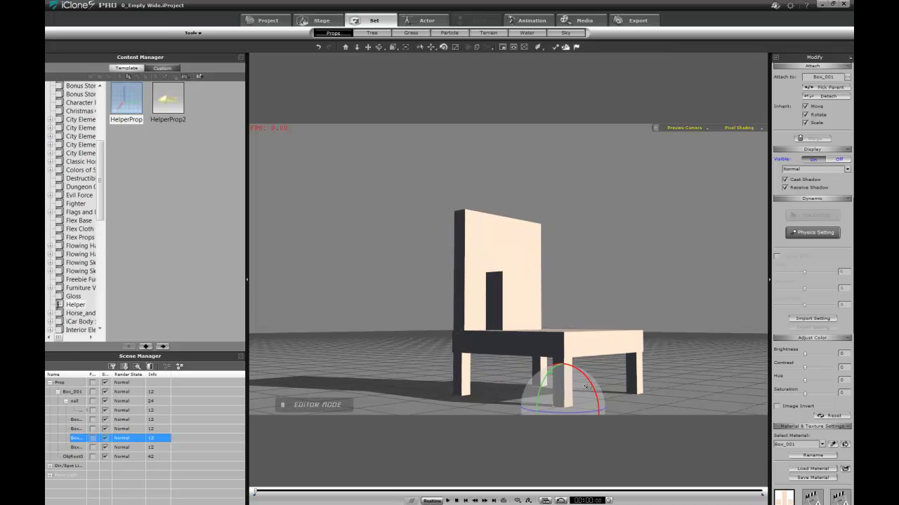
drag(586, 388, 604, 372)
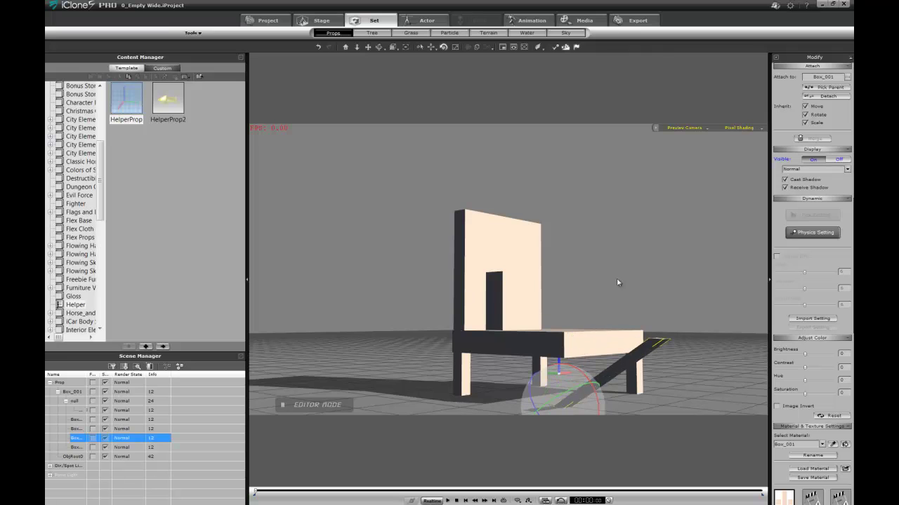
key(ctrl+z)
- Rotate the chair back, attached under the null dummy, so that it leans slightly backward from the seat
click(494, 231)
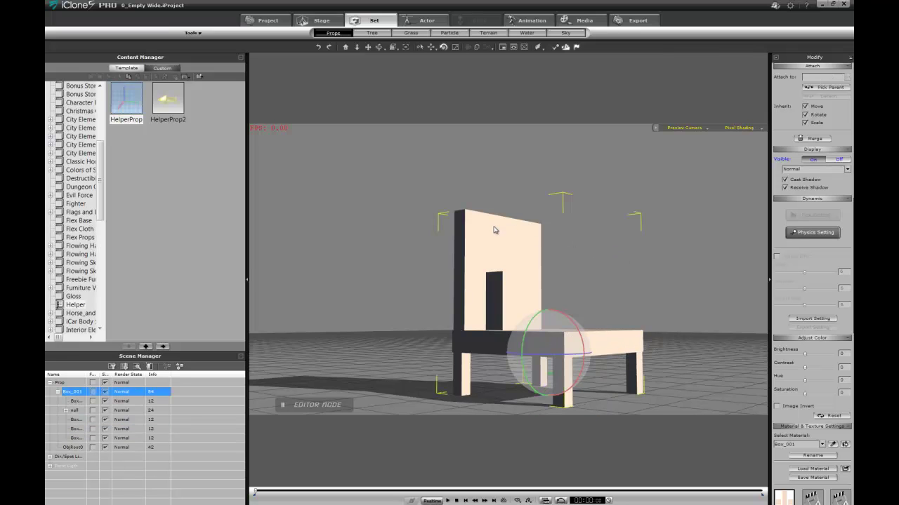
key(q)
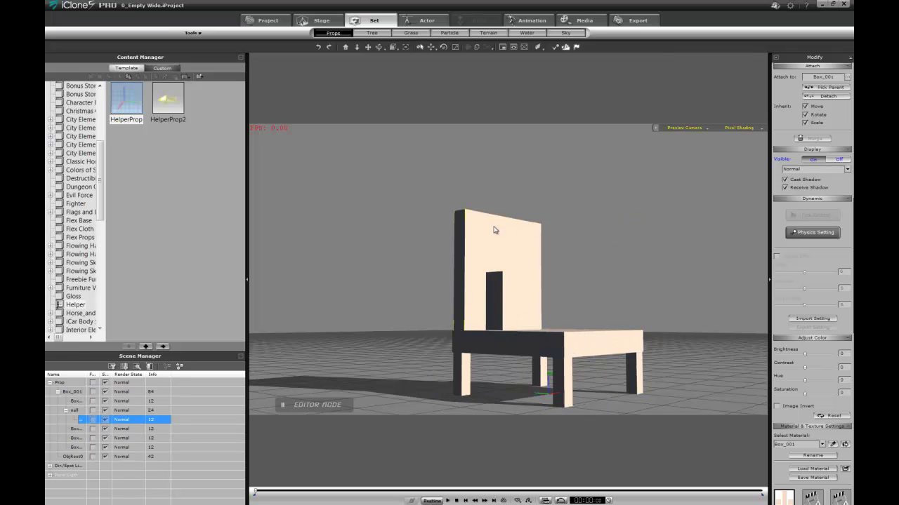
right_drag(494, 230, 520, 302)
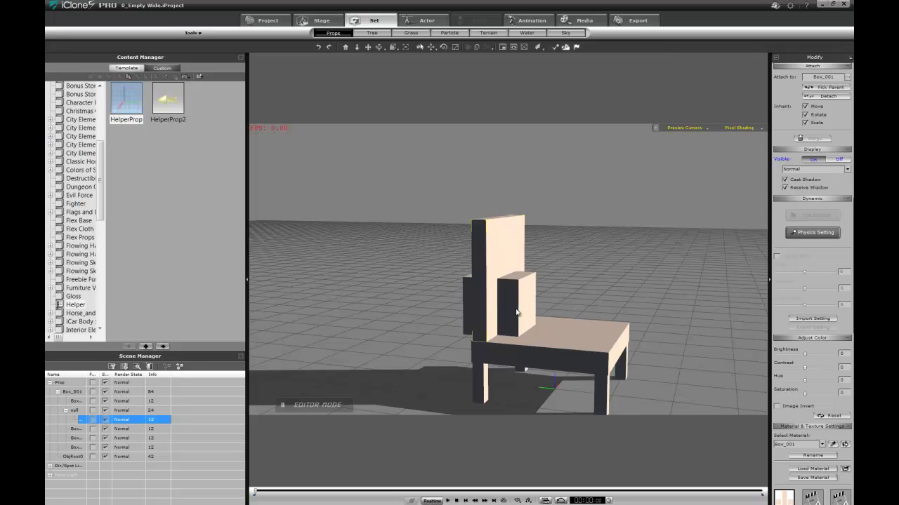
key(e)
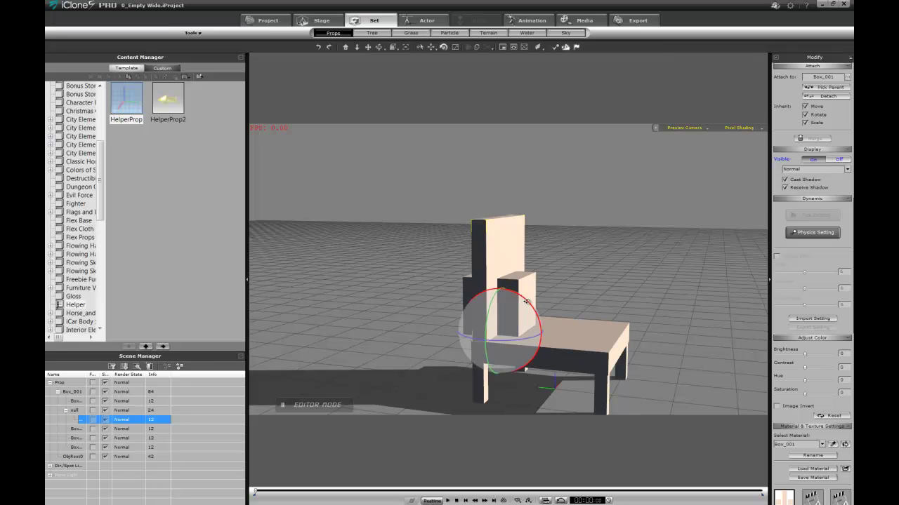
drag(525, 301, 539, 281)
scroll(575, 267, down, 3)
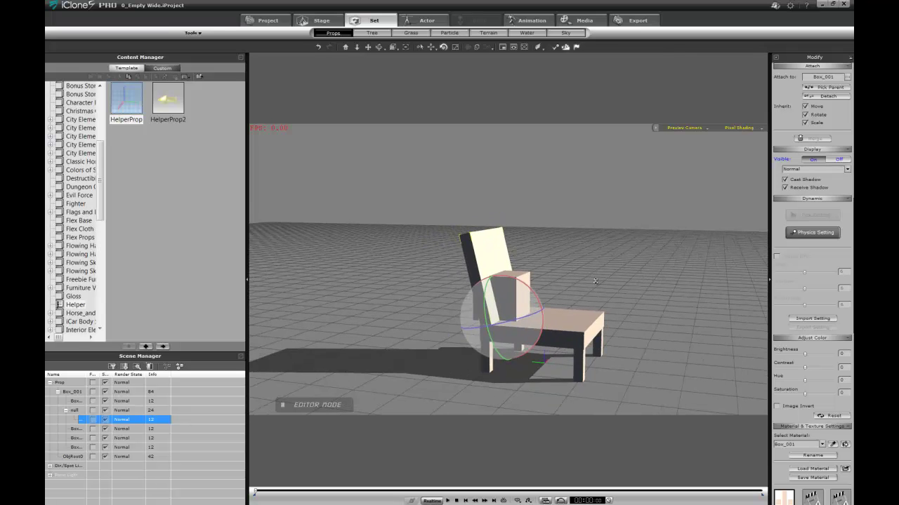
middle_drag(594, 280, 620, 313)
right_drag(618, 313, 681, 287)
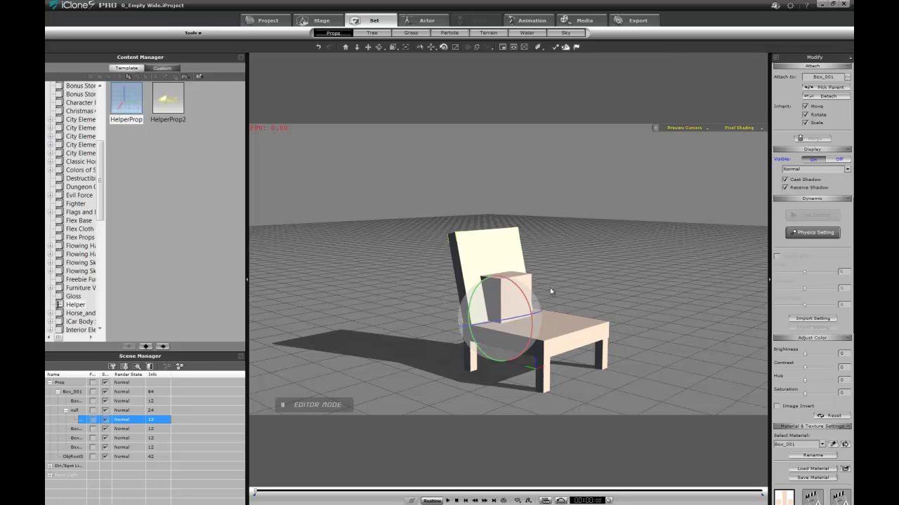
- Try scaling the whole chair to about X 206.4, Y 206.4, Z 33.0 from a bottom-centre pivot, and undo both changes
click(562, 340)
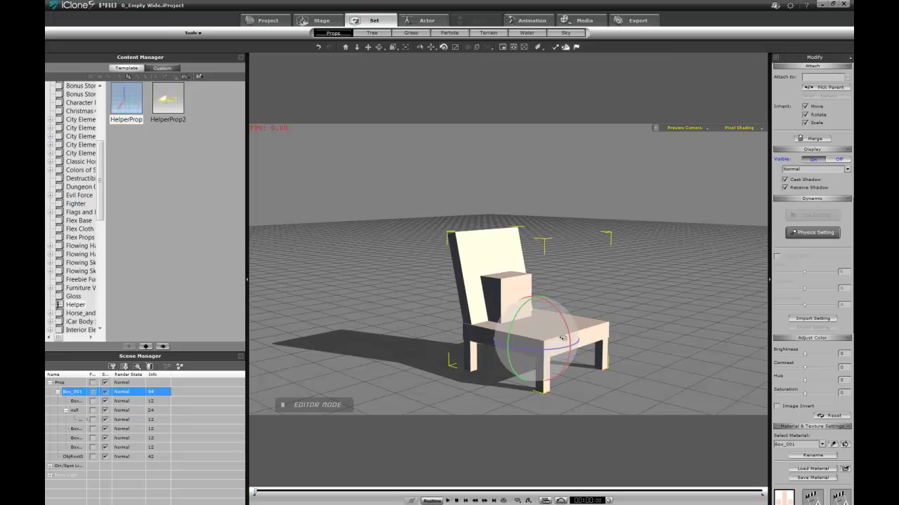
key(w)
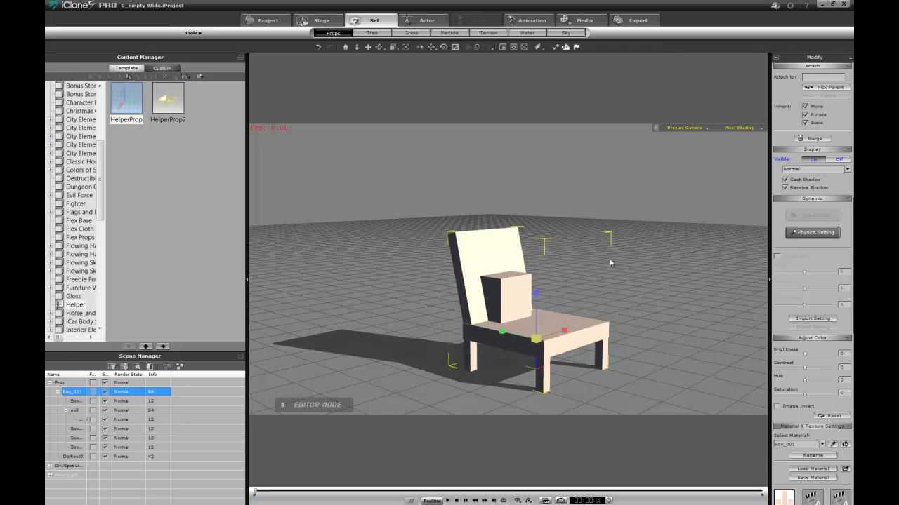
drag(844, 124, 850, 465)
drag(786, 251, 787, 400)
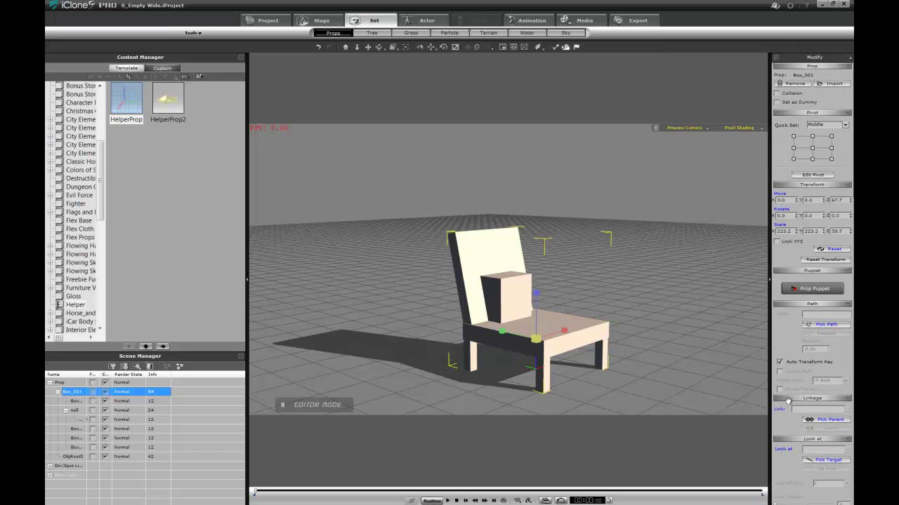
click(813, 159)
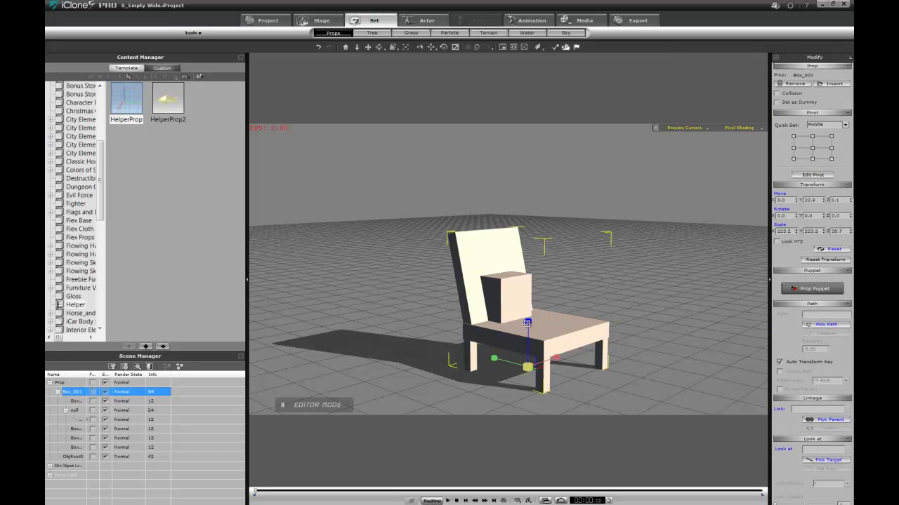
mouse_move(528, 367)
mouse_down()
mouse_move(577, 303)
mouse_move(526, 373)
mouse_up()
right_drag(528, 372, 560, 221)
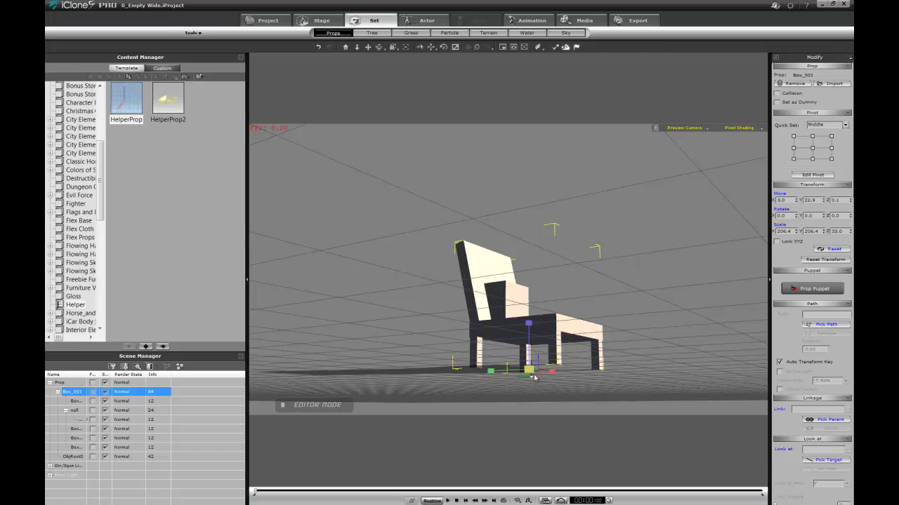
key(ctrl+z)
key(ctrl+z)
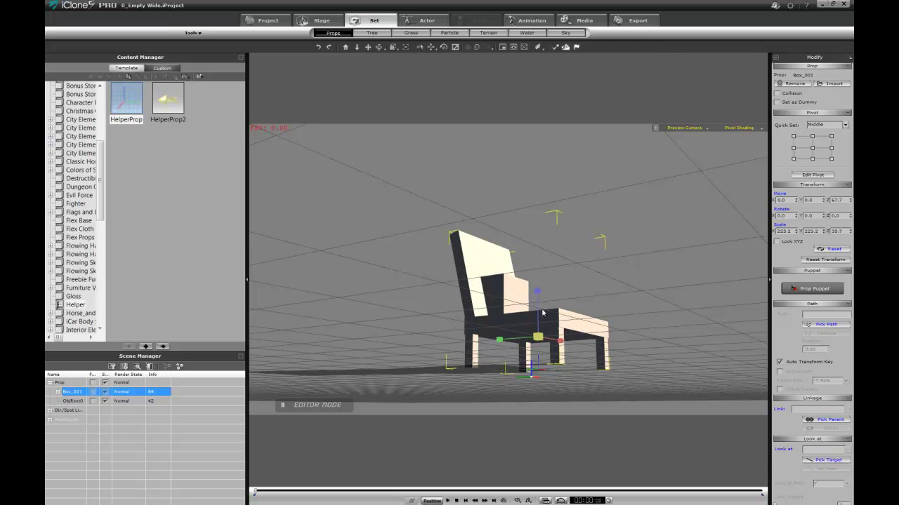
- Try enlarging the chair uniformly to about X 383.7, Y 383.7, Z 61.4 around the seat's original pivot, and undo it
drag(537, 338, 652, 307)
mouse_move(662, 241)
right_down()
mouse_move(660, 295)
mouse_move(654, 248)
right_up()
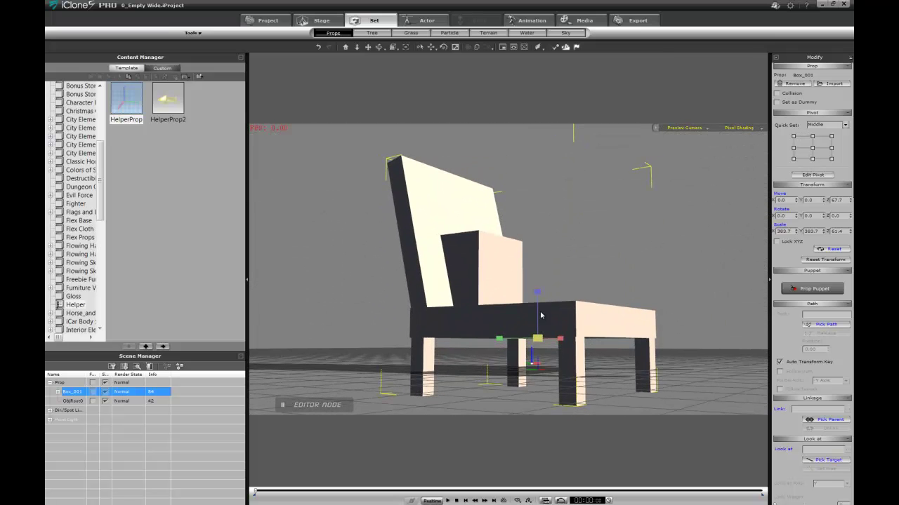
key(ctrl+z)
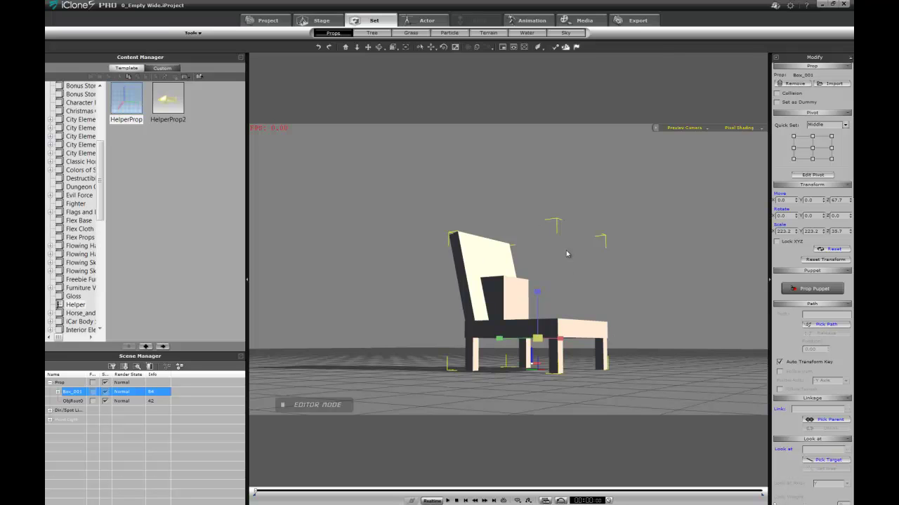
- Set the seat's pivot to the chair's bottom centre and scale the whole chair down to about X 108.4, Y 108.4, Z 17.3
click(813, 159)
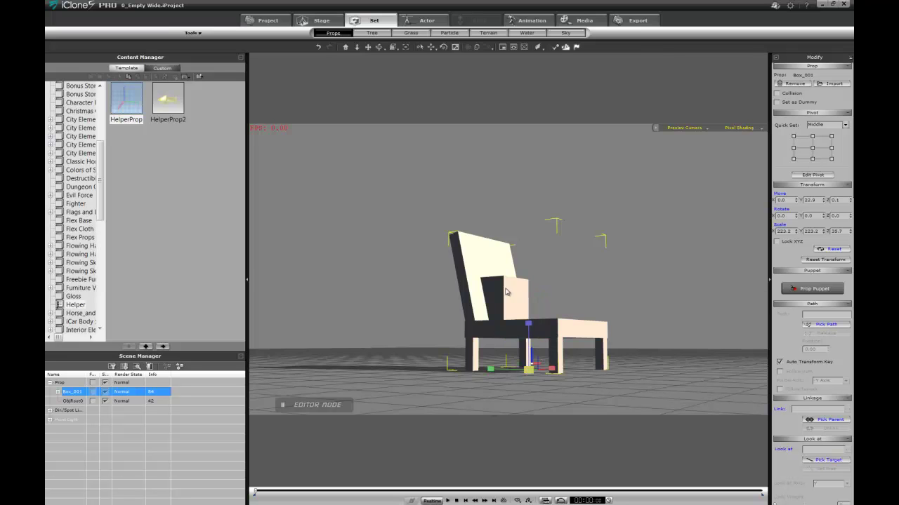
drag(527, 370, 554, 307)
right_drag(564, 245, 561, 386)
drag(520, 335, 514, 406)
drag(520, 335, 524, 371)
right_drag(545, 346, 523, 342)
scroll(559, 224, up, 3)
middle_drag(559, 225, 559, 173)
scroll(560, 176, up, 6)
right_drag(591, 216, 659, 287)
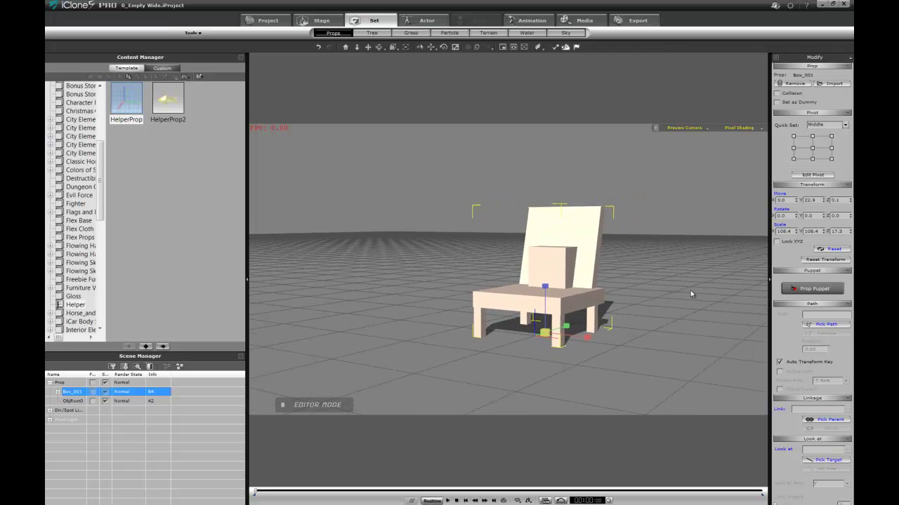
middle_drag(692, 293, 624, 303)
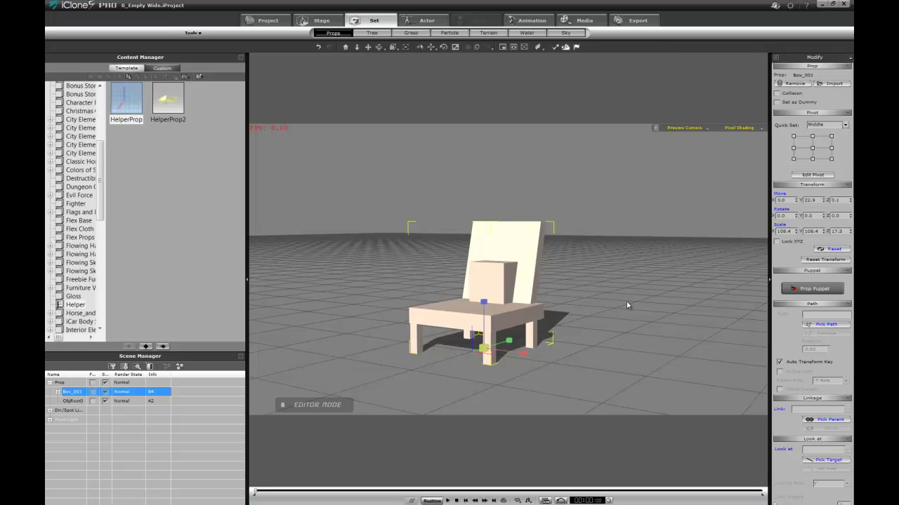